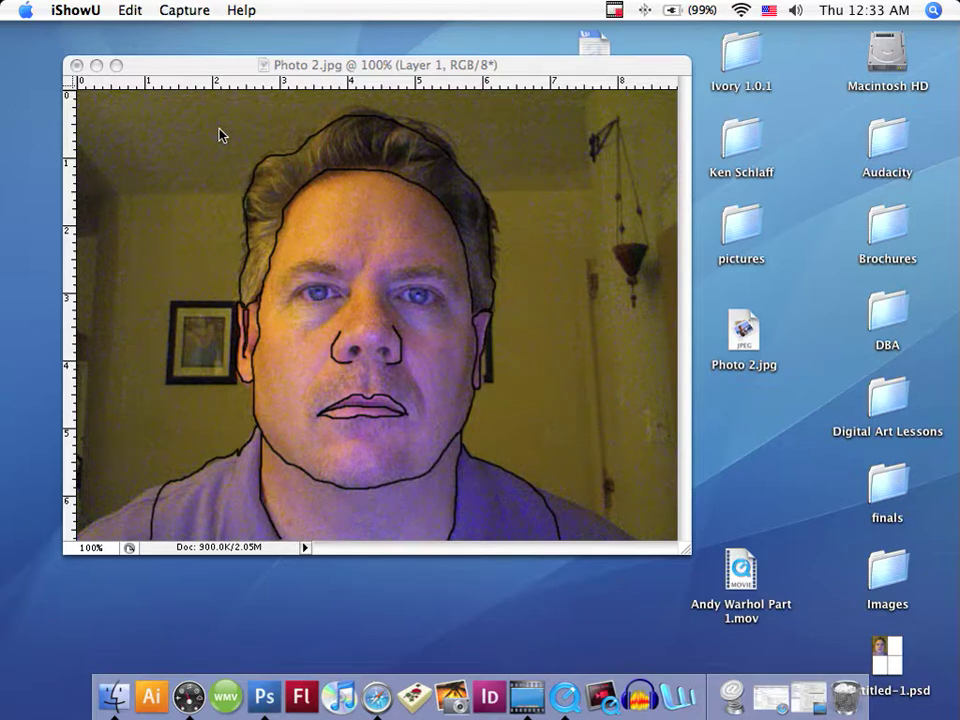
Step: Extend the right nostril outline upward on the face tracing
left_click(246, 153)
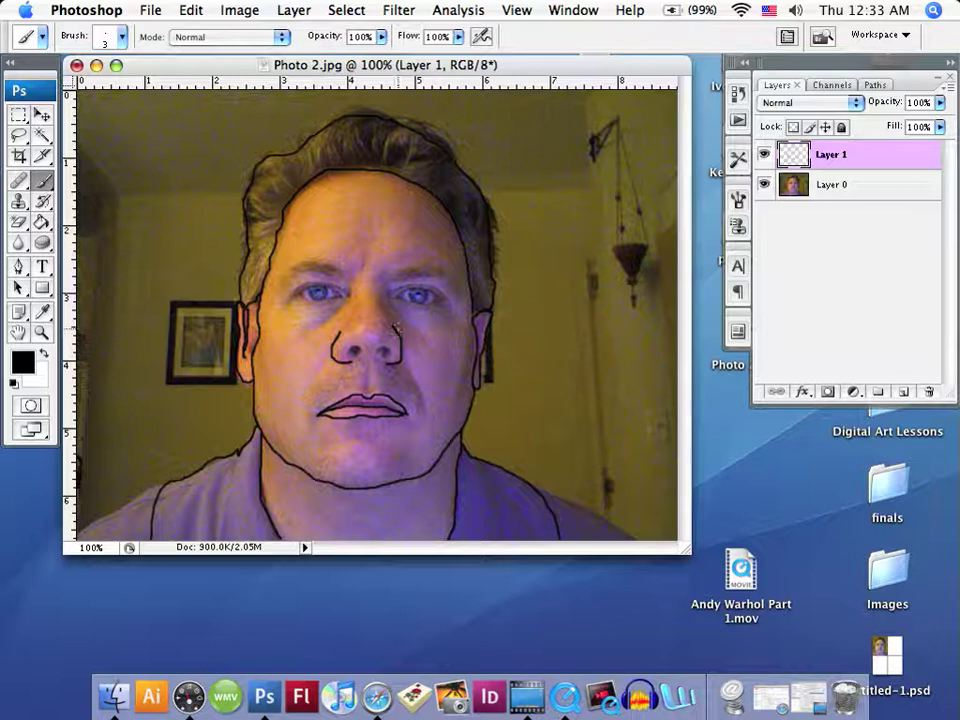
left_click_drag(394, 326, 399, 338)
Step: Paint a nostril, the line from nose to upper lip, and outlines of both eyebrows
left_click_drag(342, 350, 351, 355)
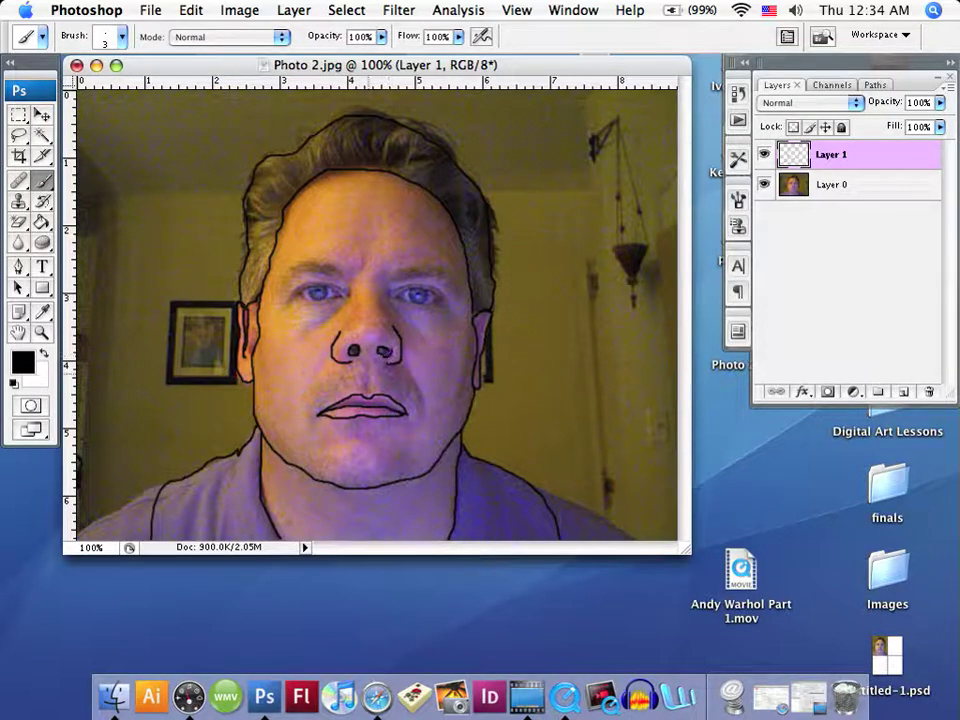
left_click_drag(363, 374, 369, 395)
mouse_move(325, 266)
left_mouse_down()
mouse_move(343, 271)
mouse_move(304, 265)
mouse_move(333, 270)
left_mouse_up()
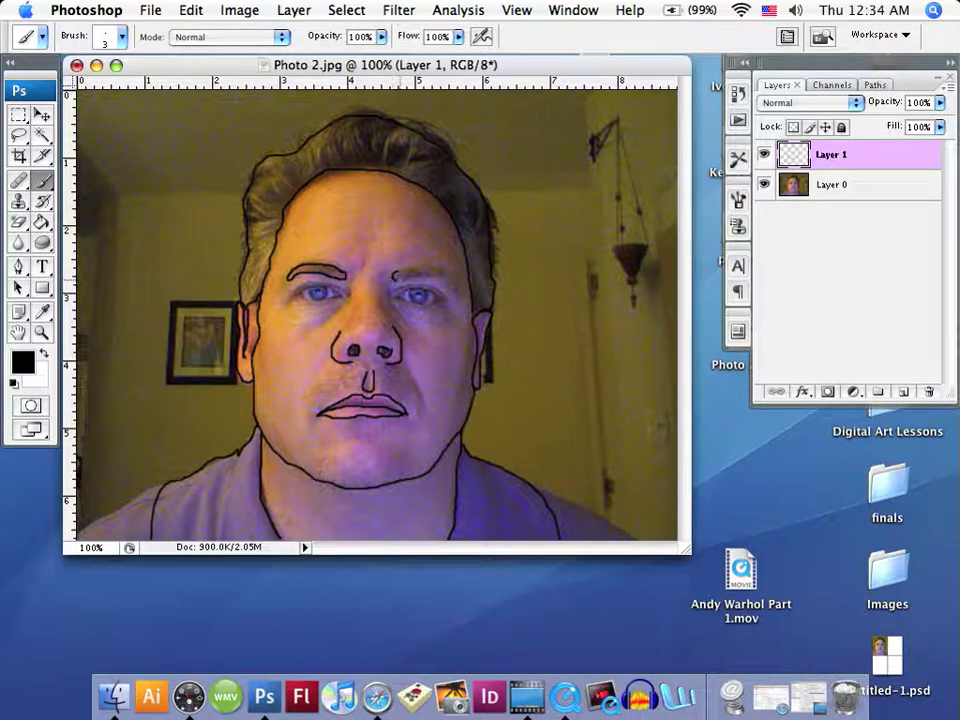
left_click_drag(396, 271, 430, 273)
mouse_move(442, 278)
left_mouse_down()
mouse_move(428, 266)
mouse_move(398, 272)
left_mouse_up()
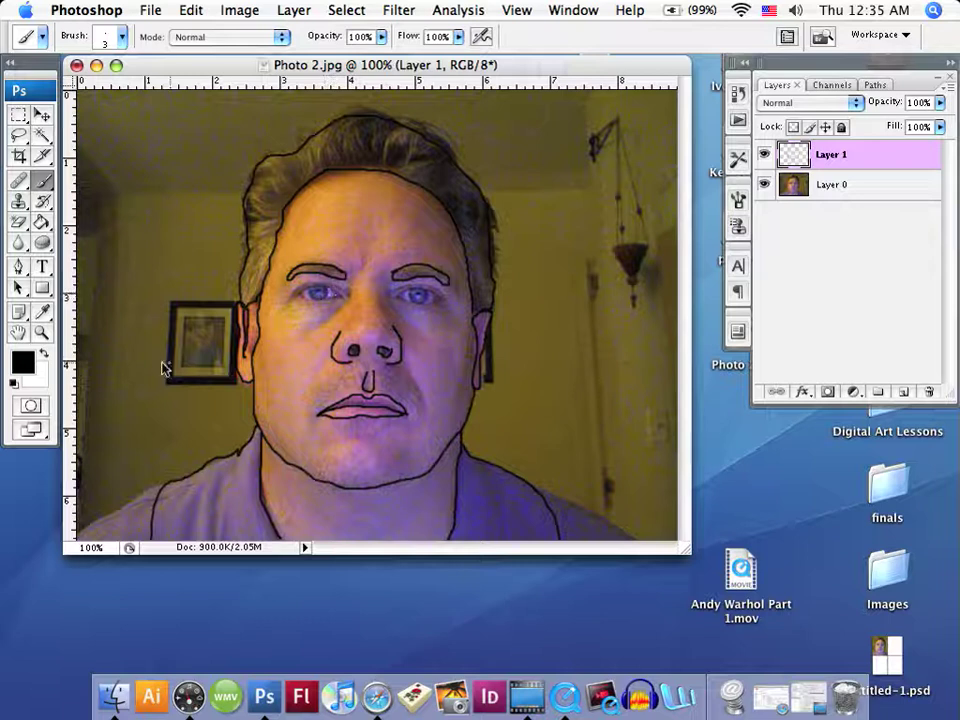
left_click(43, 334)
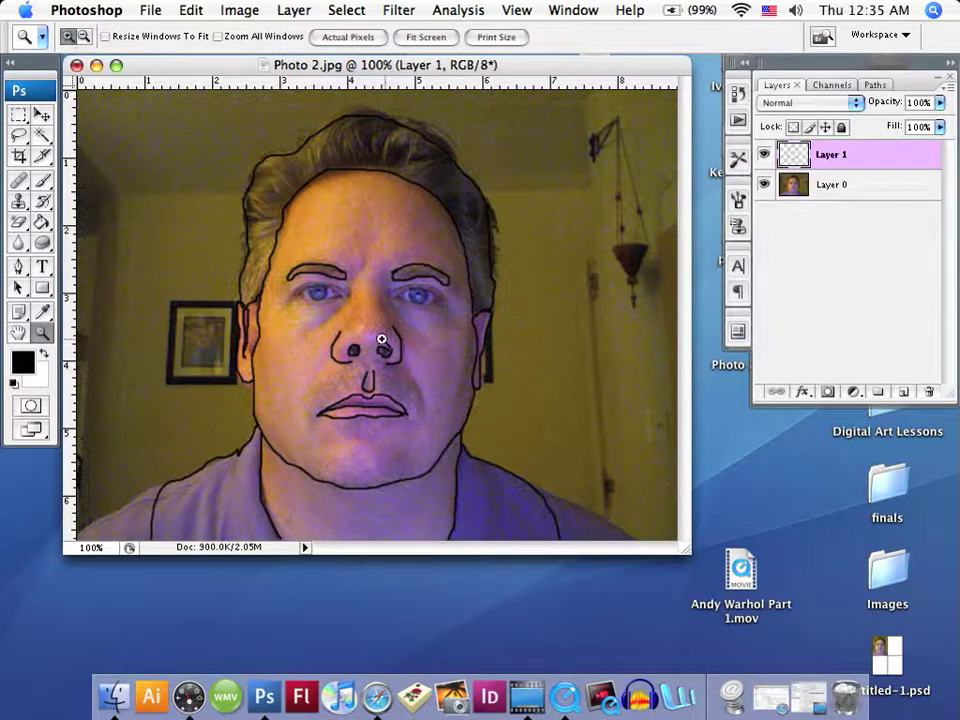
Step: Zoom to 200% around the eyes, then brush a stroke beside the left eye
left_click(370, 289)
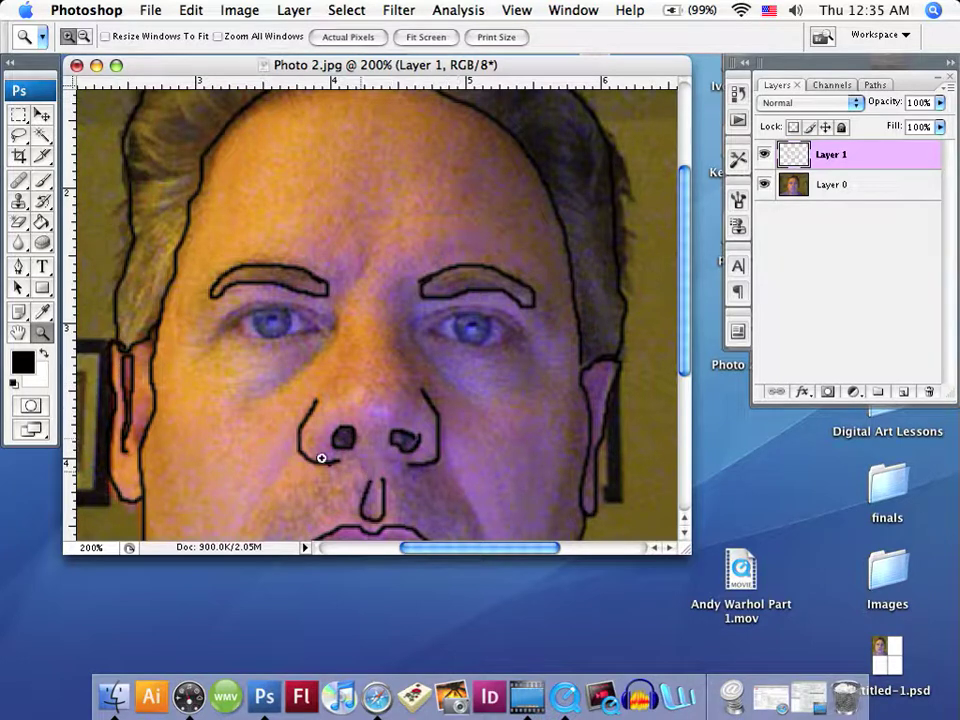
left_click(42, 182)
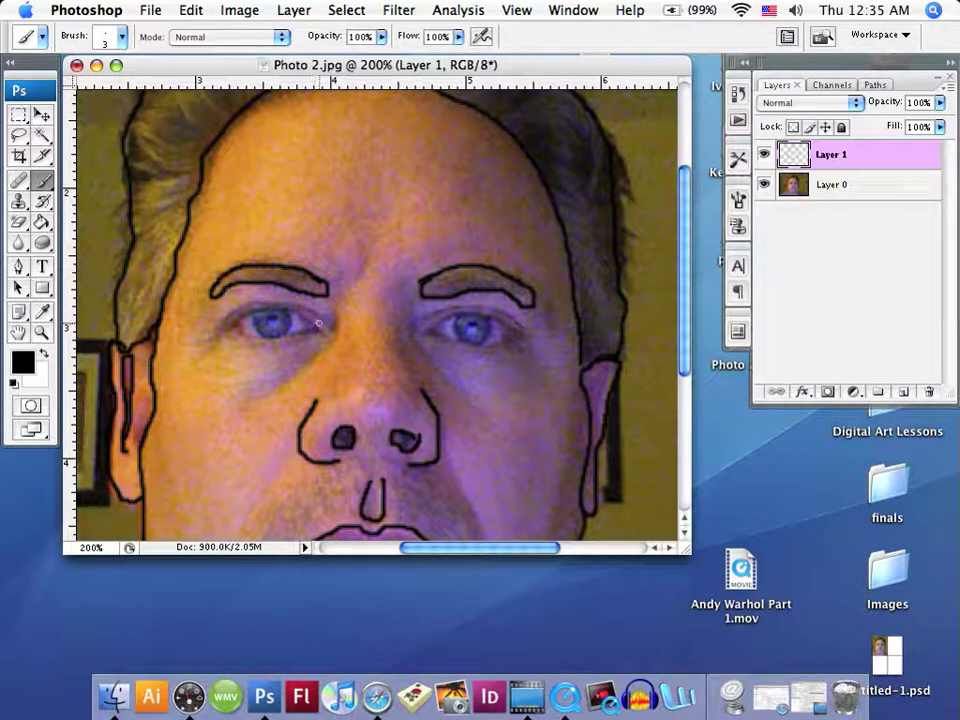
left_click_drag(320, 323, 299, 312)
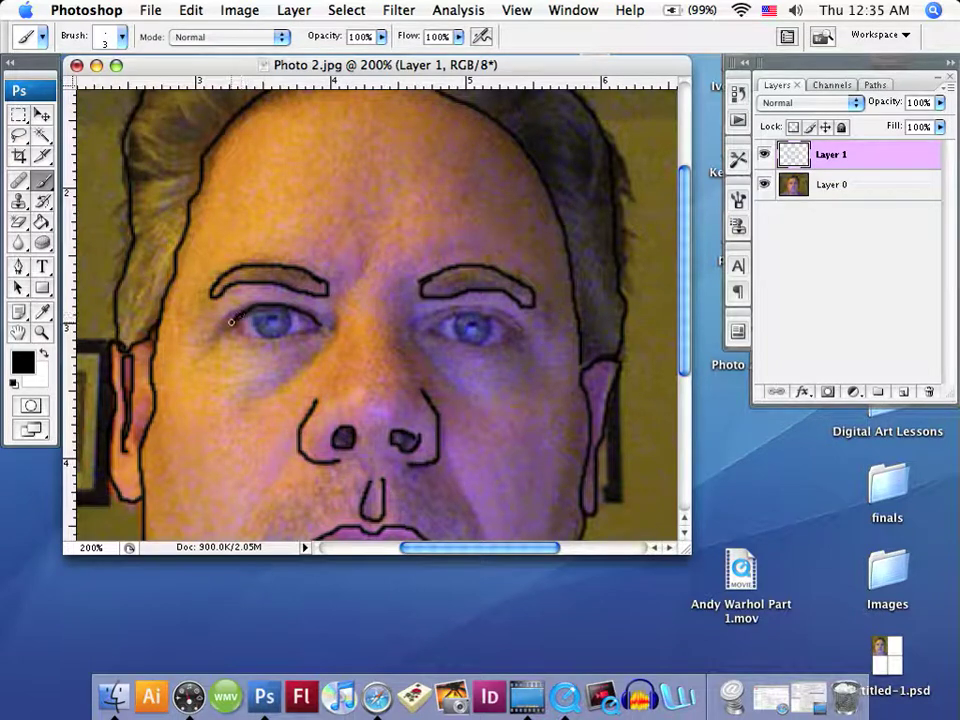
Step: Outline the left eye's lower lid, undoing the first attempt and redrawing it
mouse_move(237, 333)
left_mouse_down()
mouse_move(280, 341)
mouse_move(327, 333)
left_mouse_up()
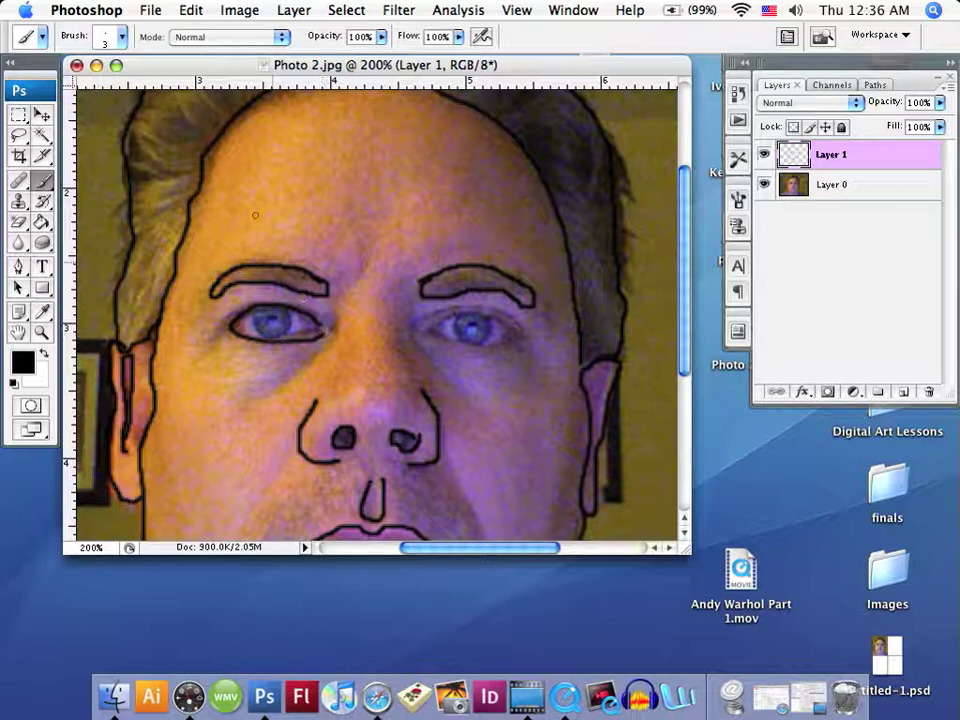
left_click(187, 10)
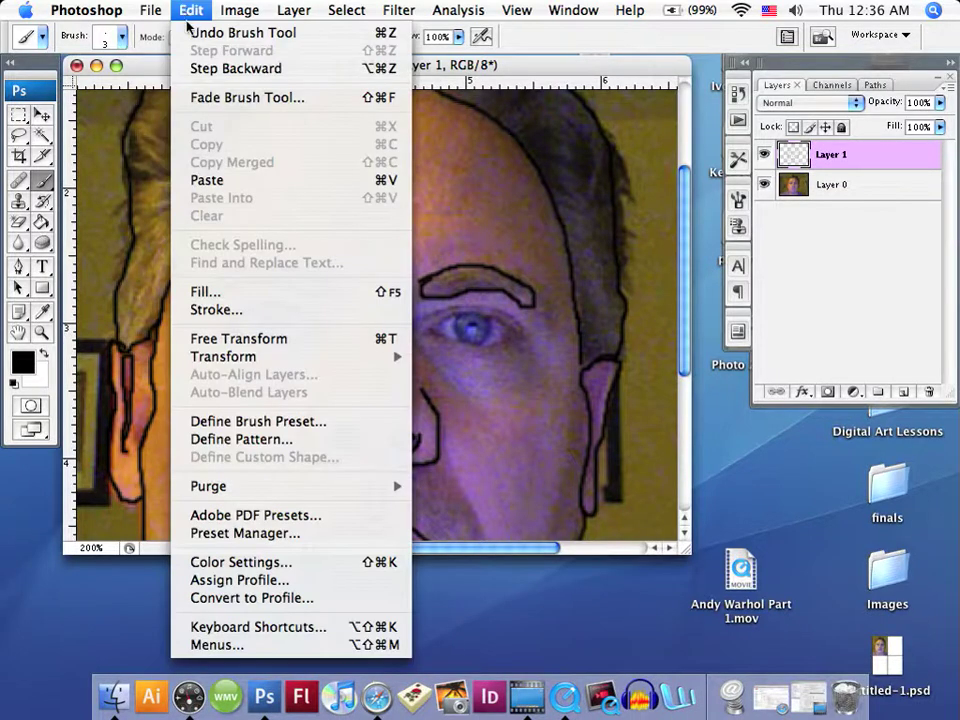
left_click(235, 36)
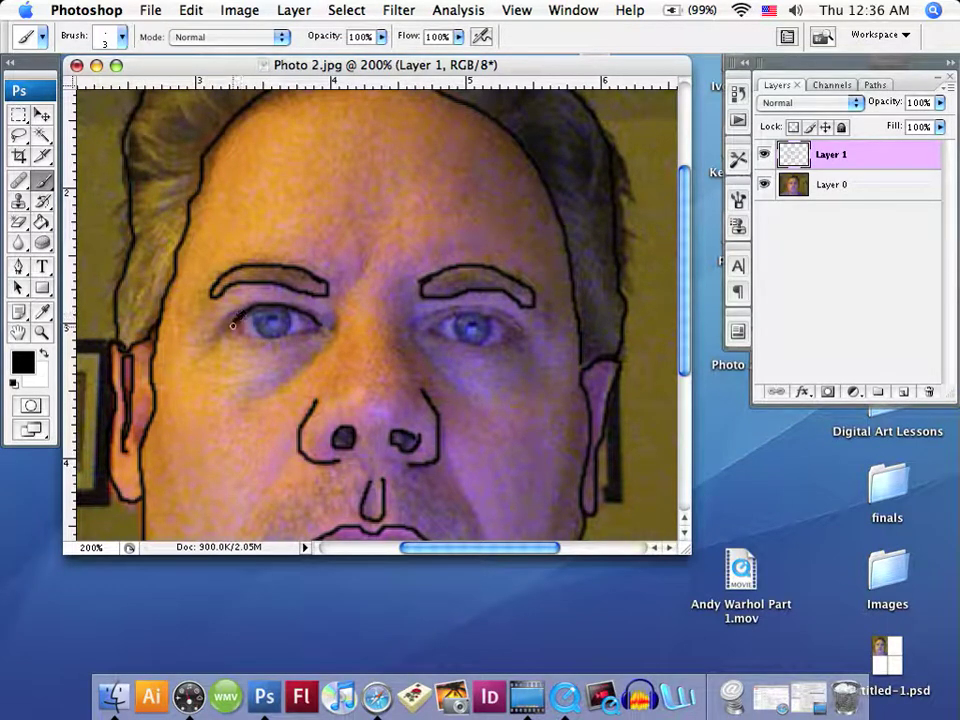
mouse_move(237, 330)
left_mouse_down()
mouse_move(266, 339)
mouse_move(314, 330)
left_mouse_up()
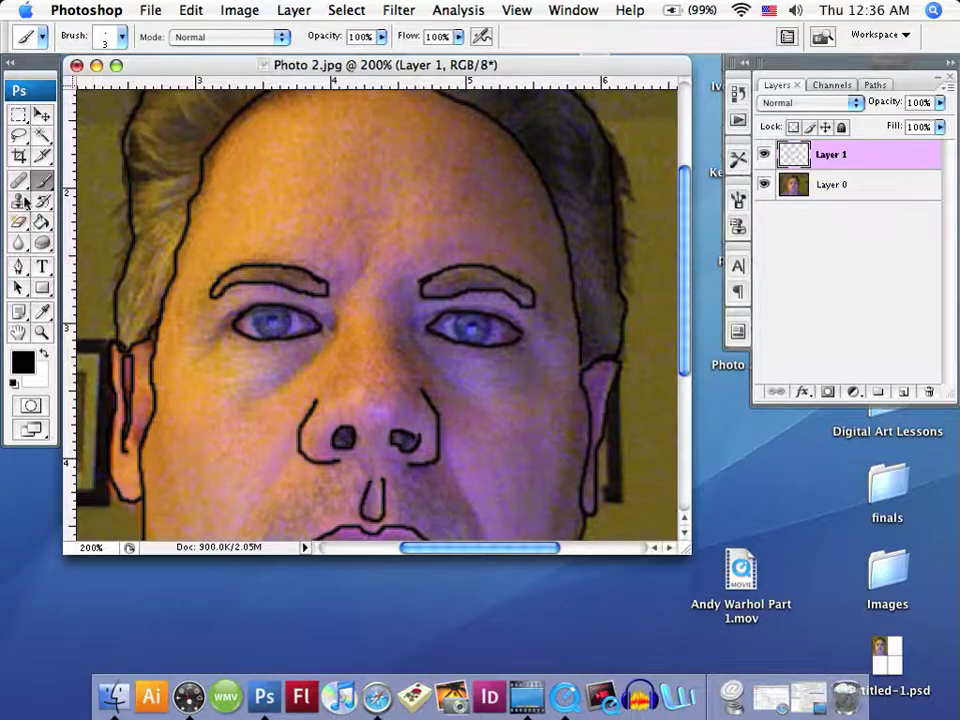
Step: Set the brush Master Diameter to 2 px and draw a crease under the right eye
left_click(100, 36)
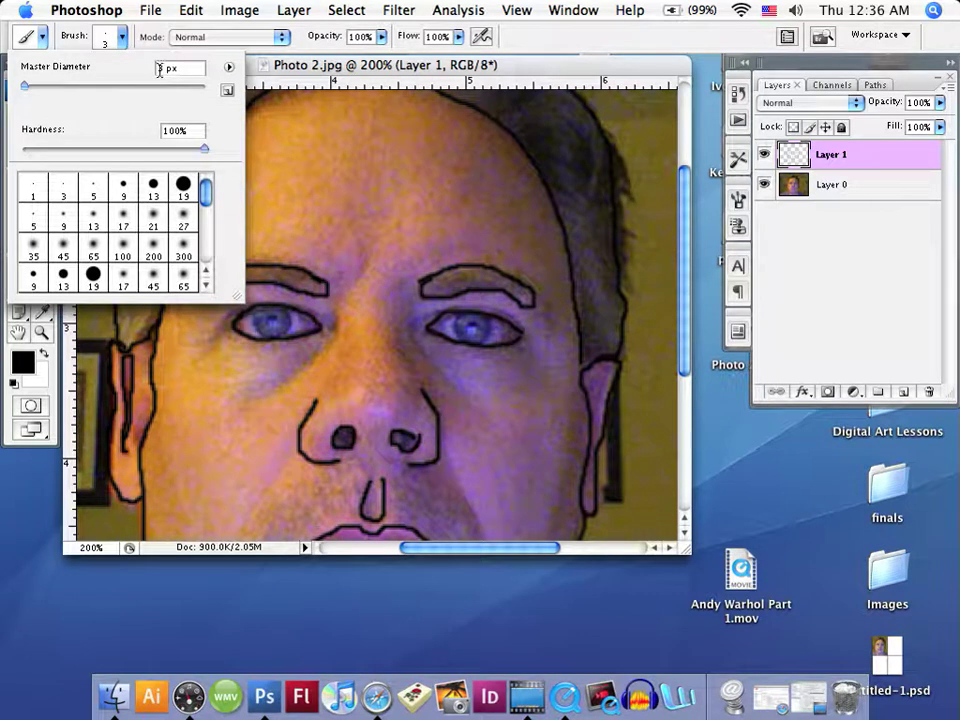
double_click(163, 68)
type("2")
key("Return")
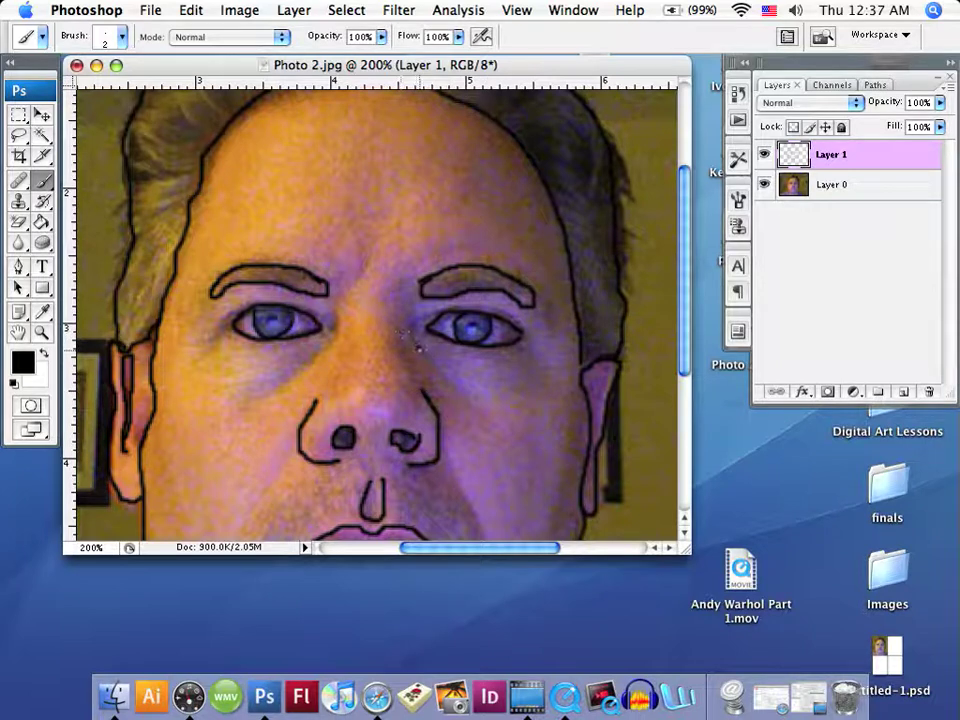
left_click_drag(414, 340, 480, 395)
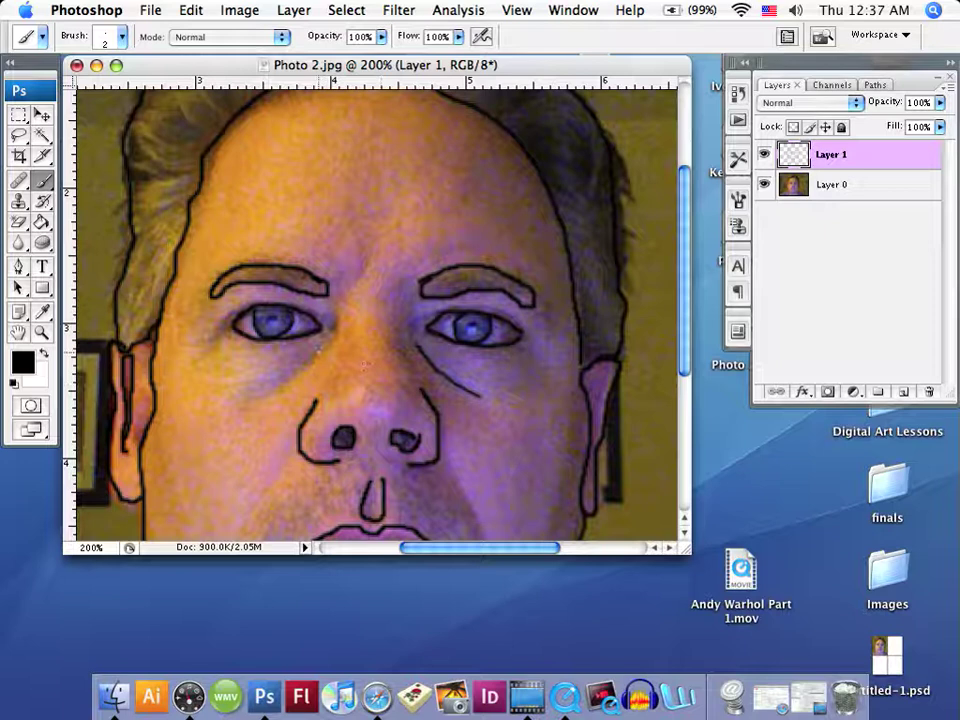
Step: Draw a crease under the left eye and fold lines beside the mouth, then view at 100%
left_click_drag(318, 348, 265, 392)
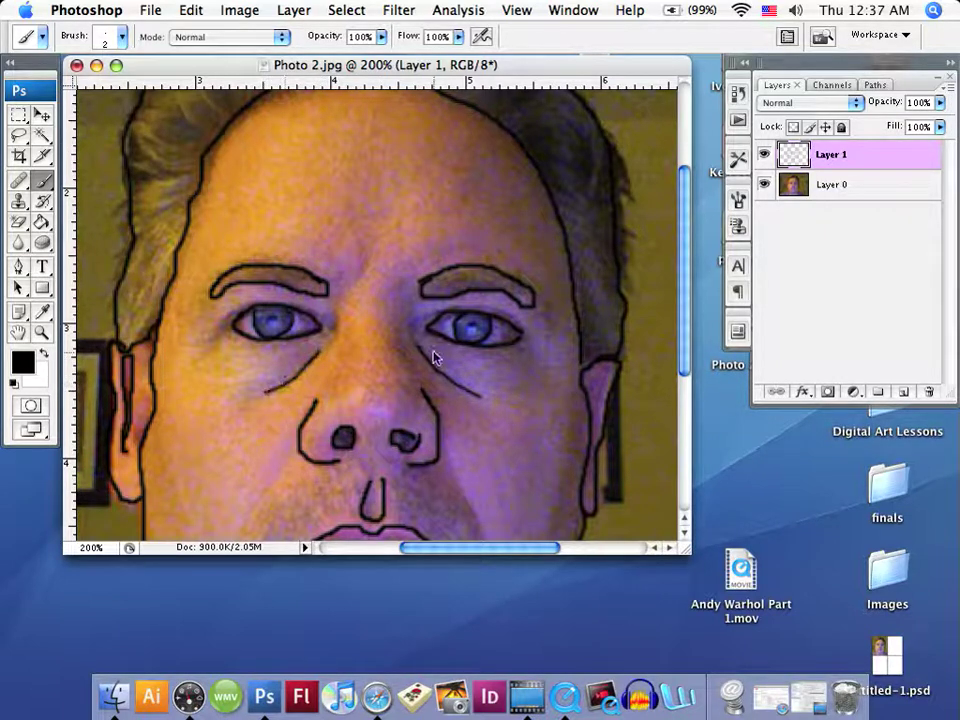
left_click_drag(688, 278, 688, 348)
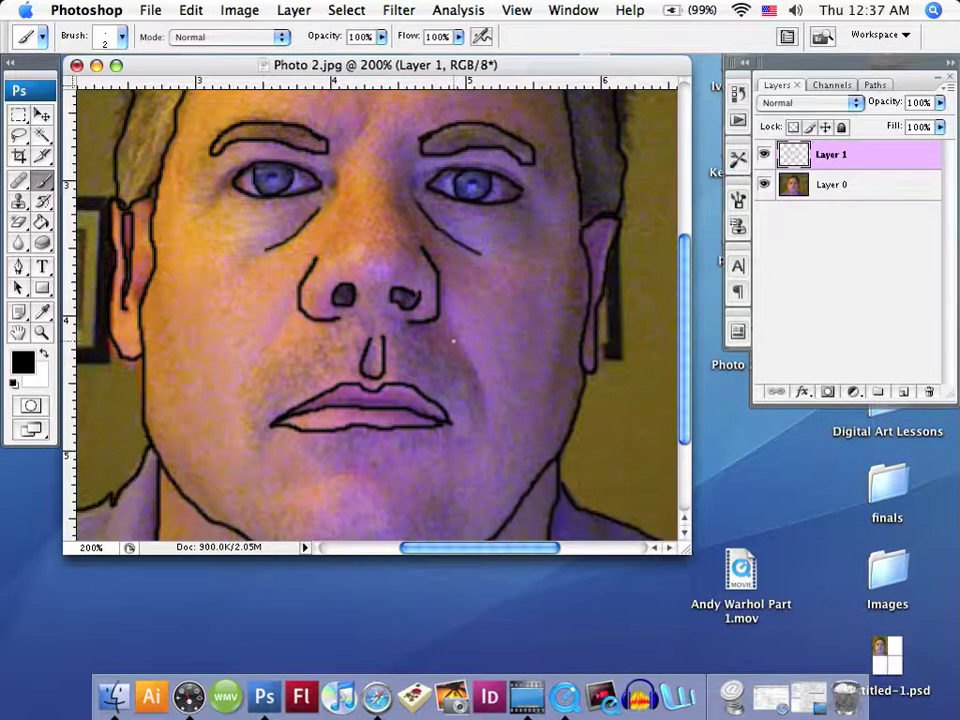
mouse_move(455, 333)
left_mouse_down()
mouse_move(487, 398)
mouse_move(486, 422)
left_mouse_up()
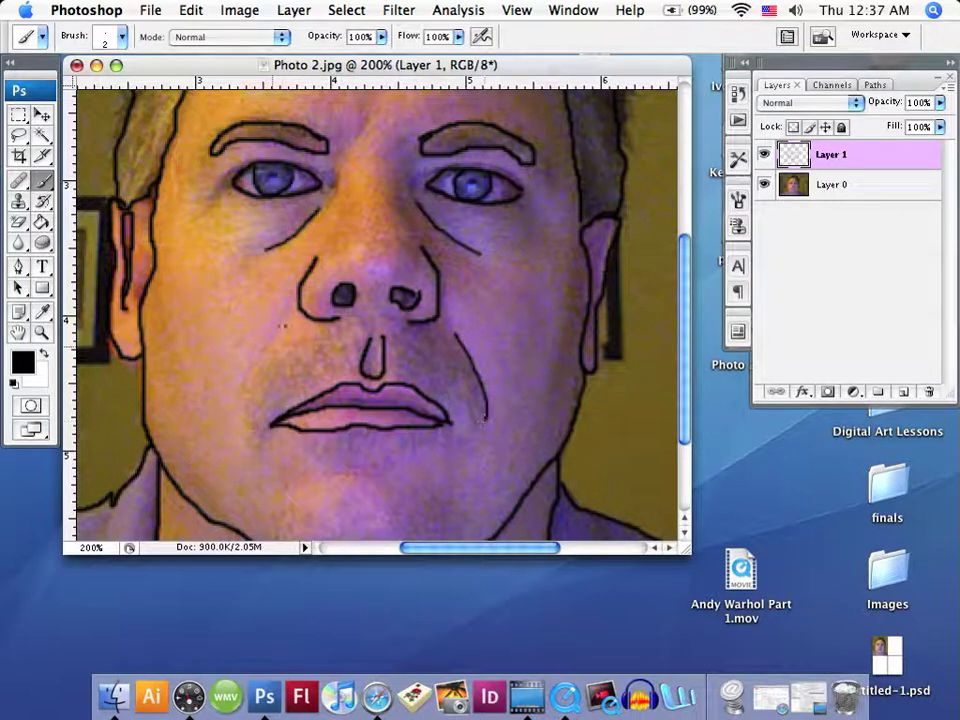
left_click_drag(288, 321, 249, 388)
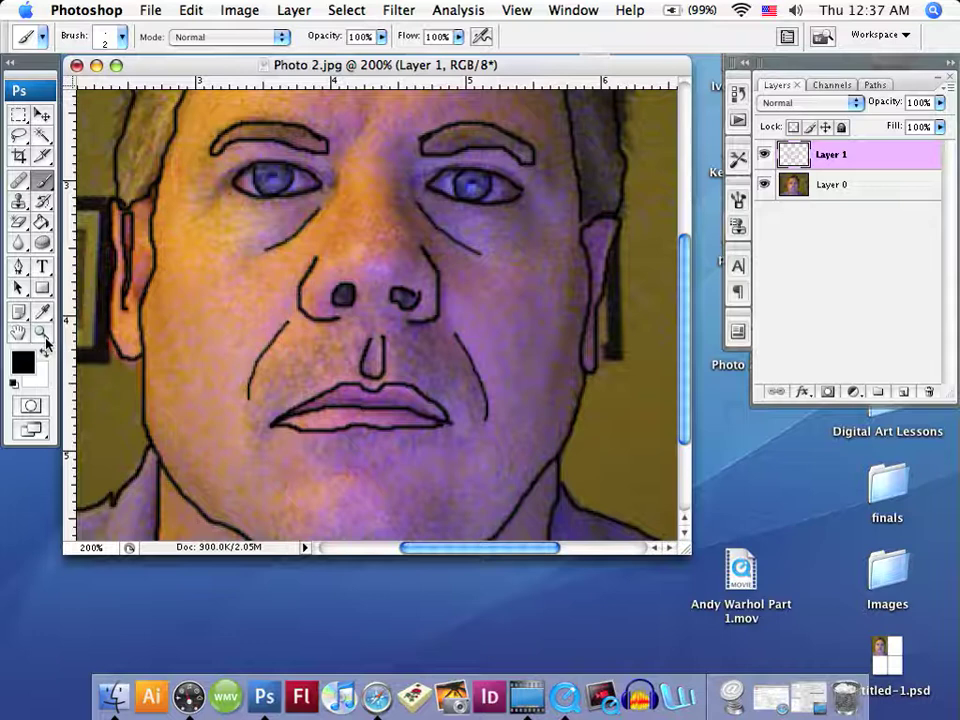
double_click(42, 334)
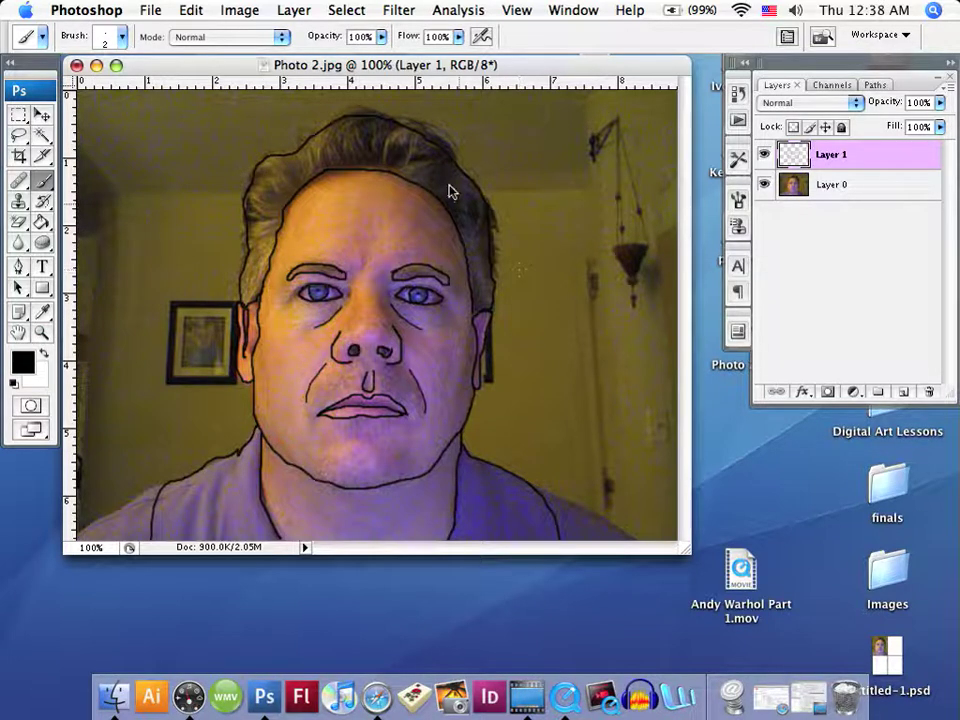
left_click(147, 12)
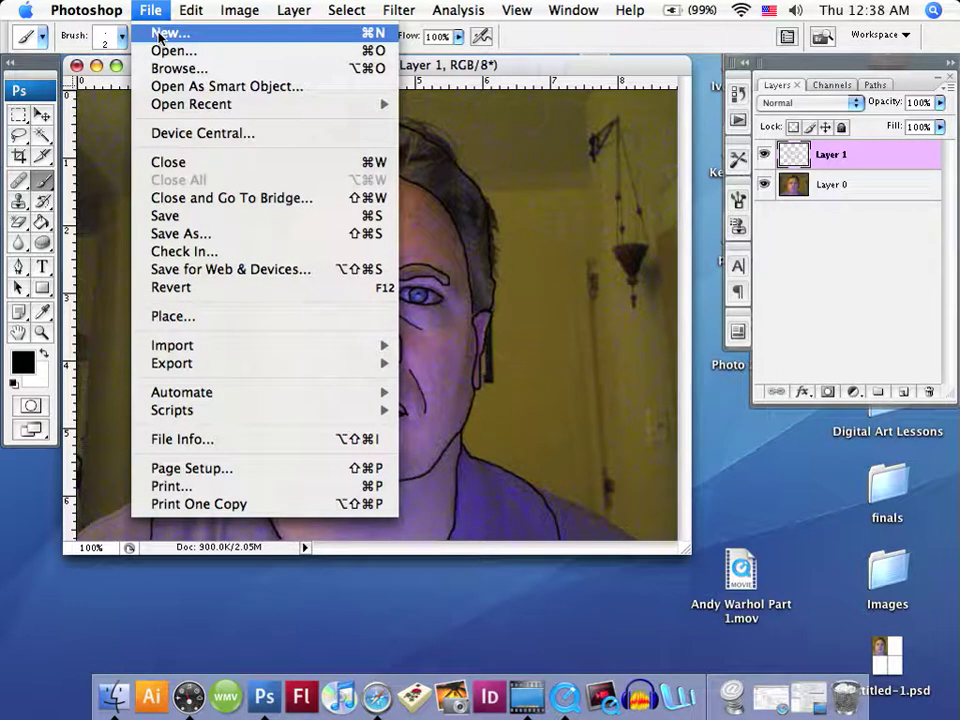
Step: Create the 'Andy Project' document with the U.S. Paper Letter preset, 8.5 × 11 in at 300 ppi
left_click(160, 34)
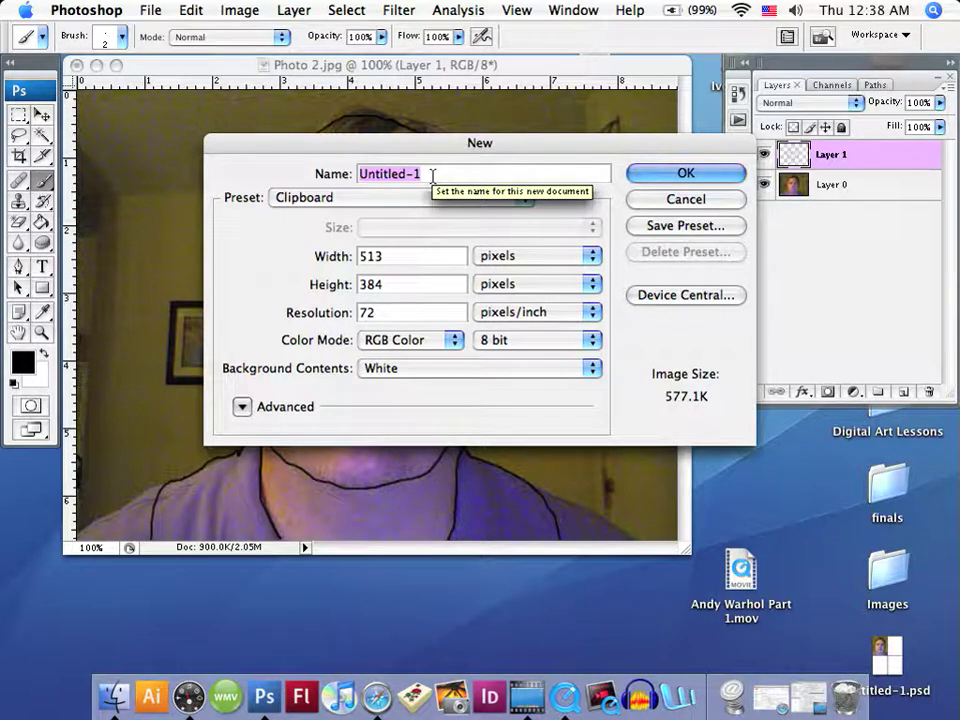
type("An")
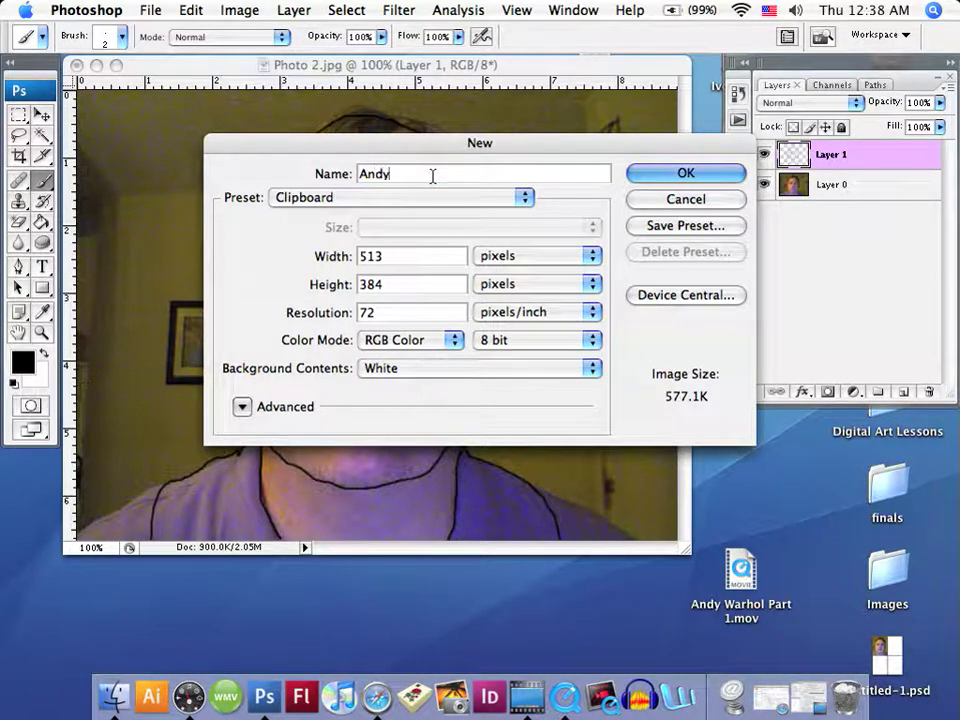
type("dy ")
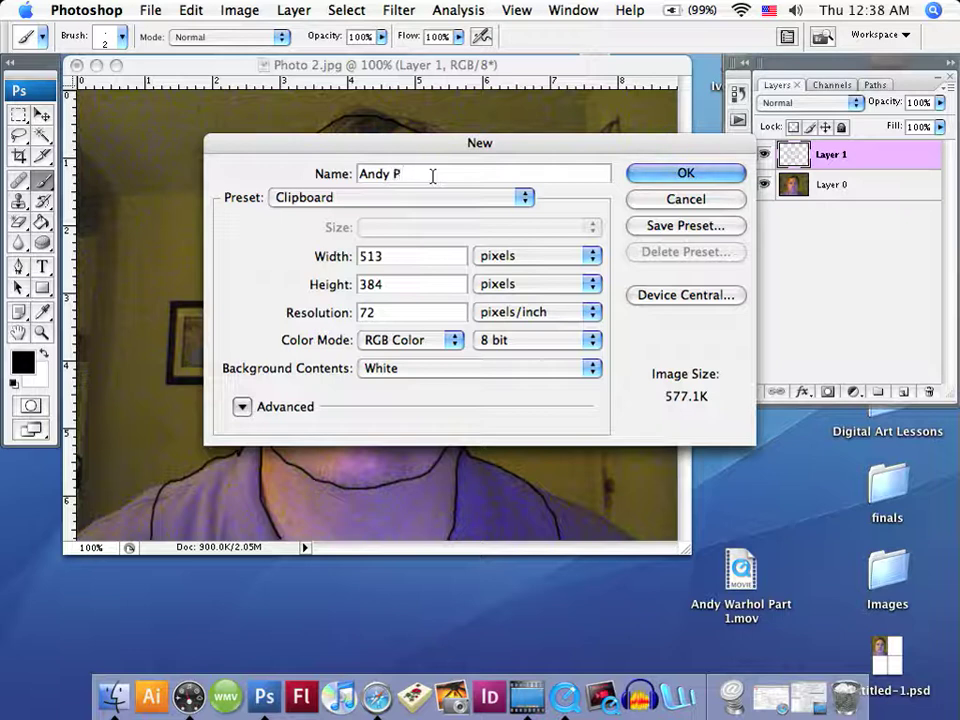
type("Project")
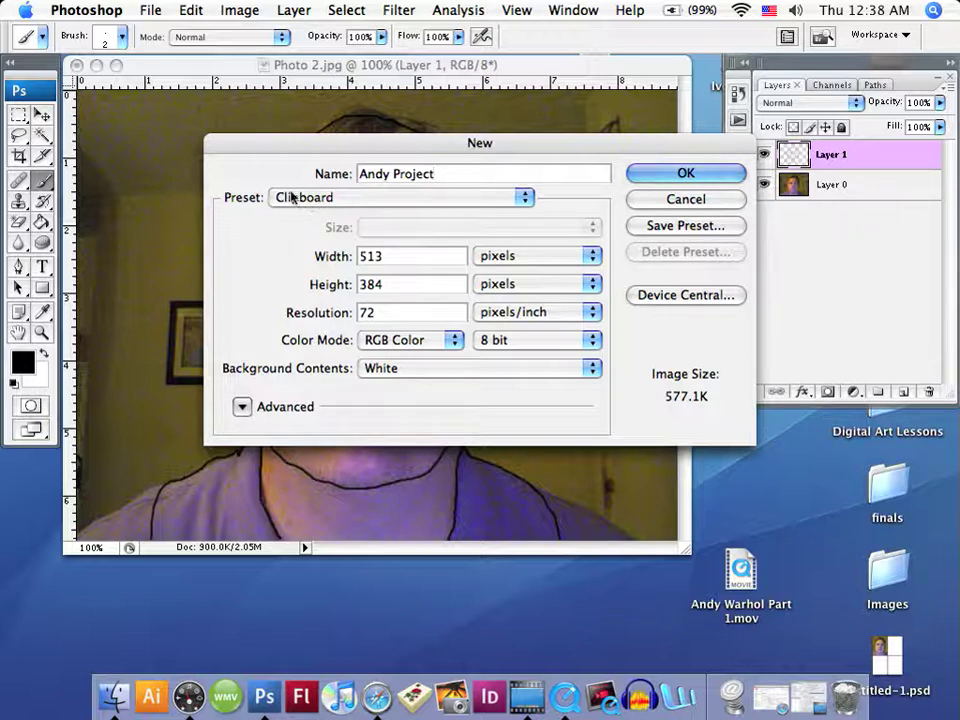
left_click(522, 199)
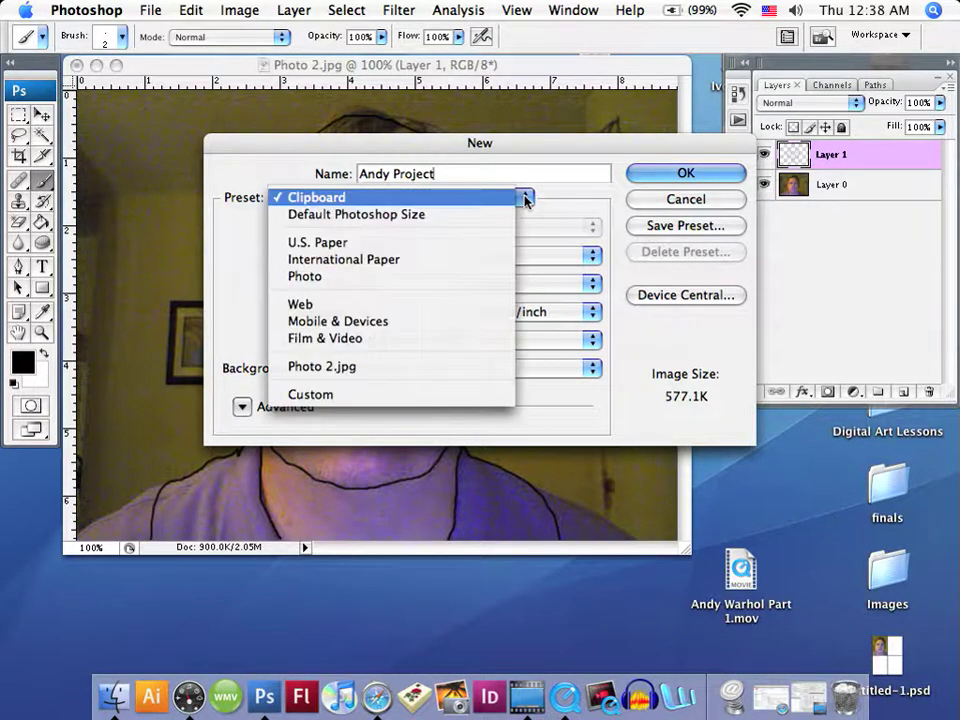
left_click(435, 216)
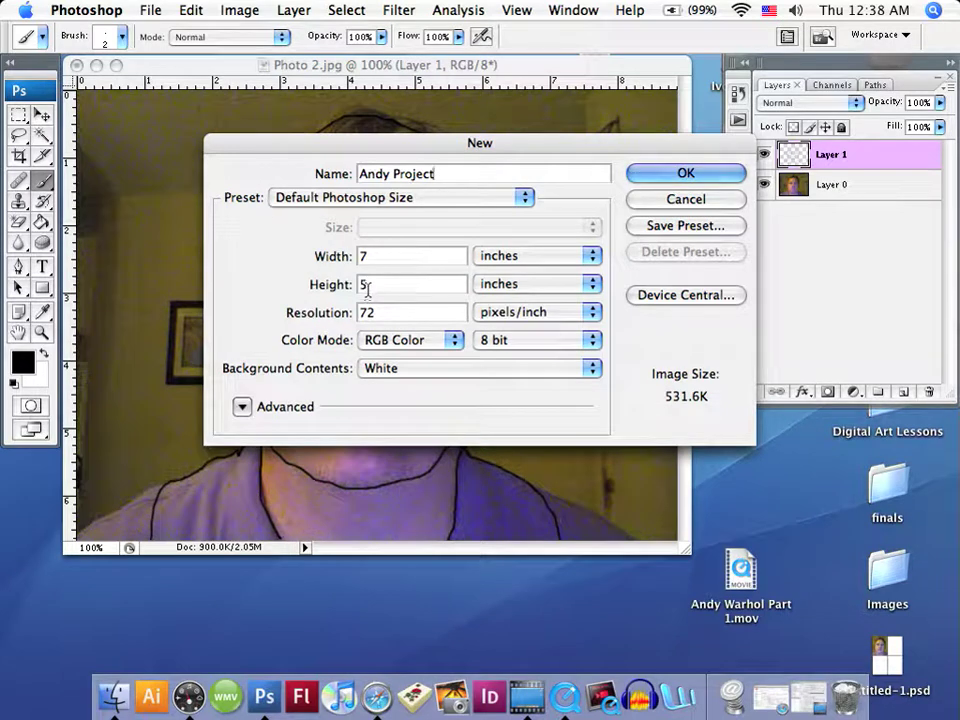
left_click(521, 198)
left_click(487, 231)
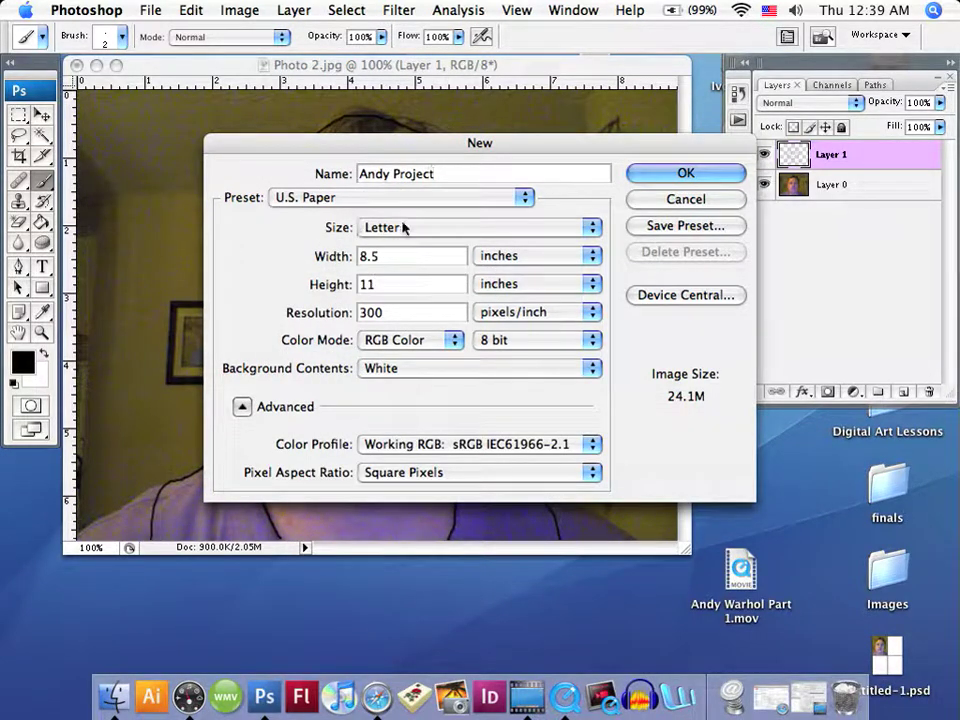
left_click(685, 174)
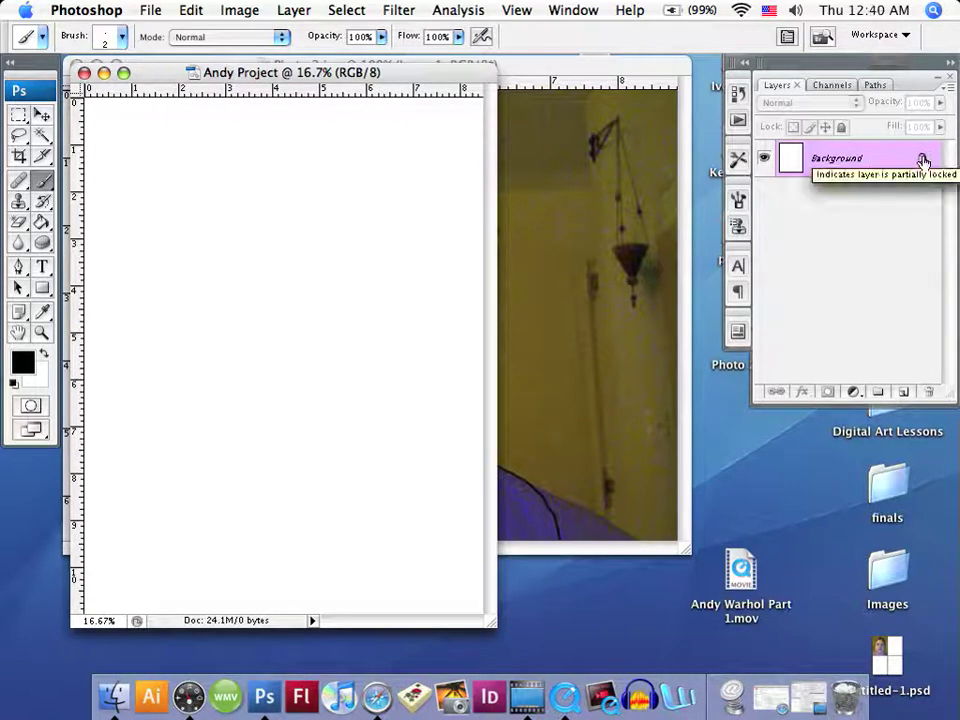
Step: Convert the Background into Layer 0 and set the brush Master Diameter to 15 px
double_click(922, 161)
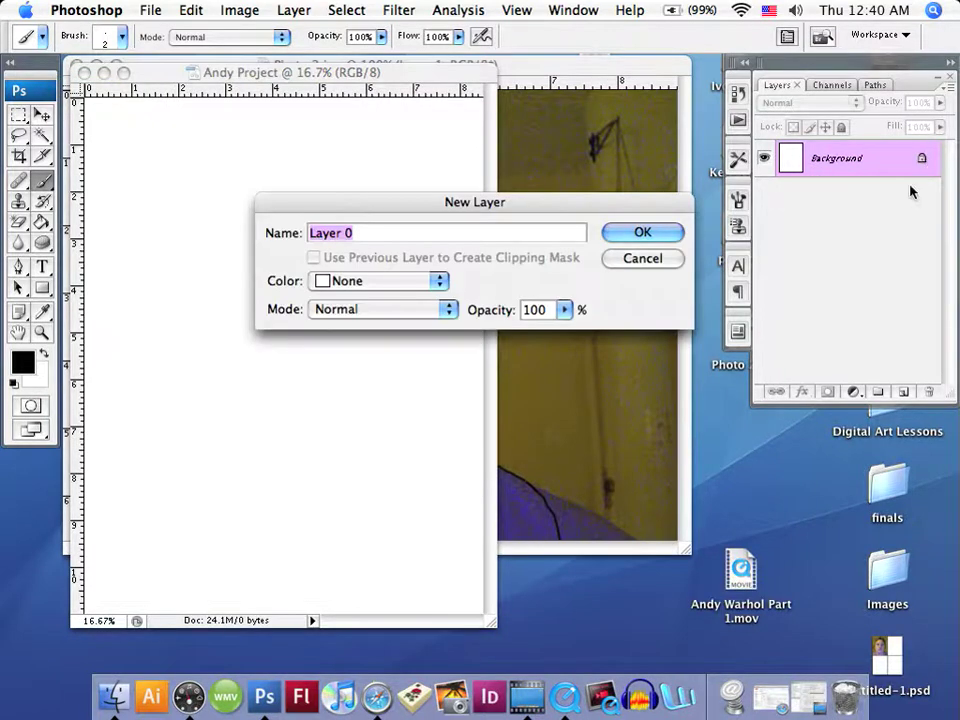
left_click(640, 232)
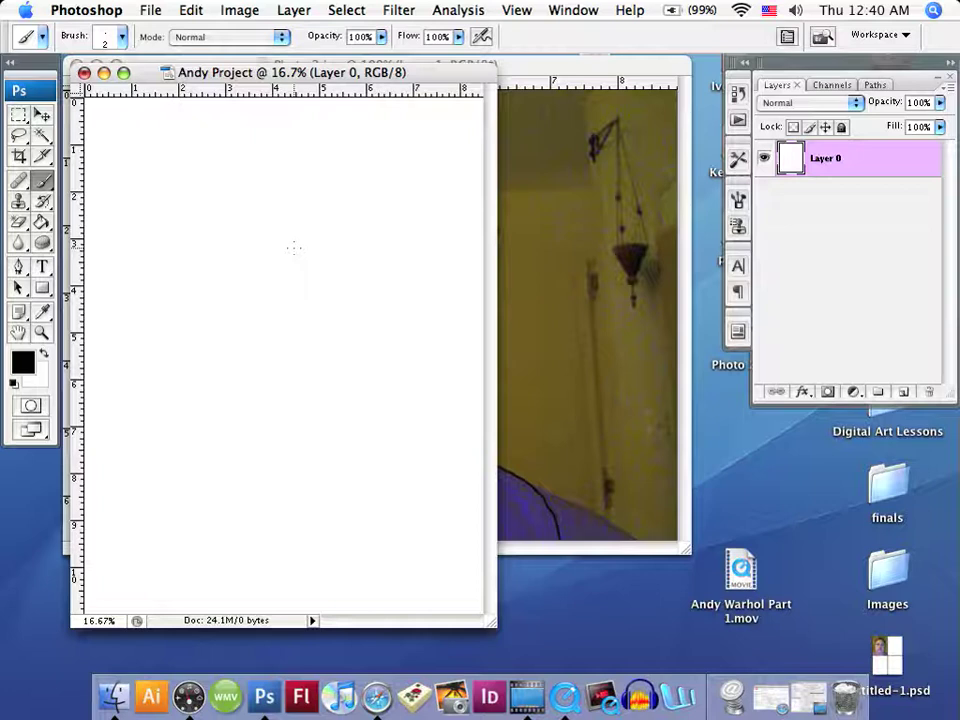
left_click(121, 40)
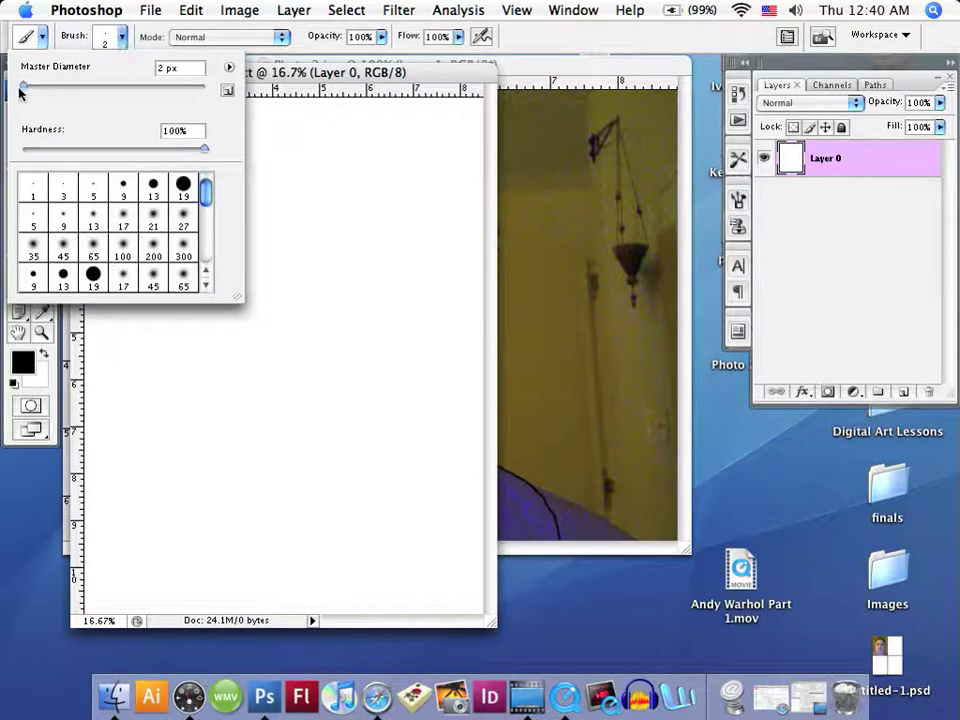
left_click_drag(21, 90, 36, 90)
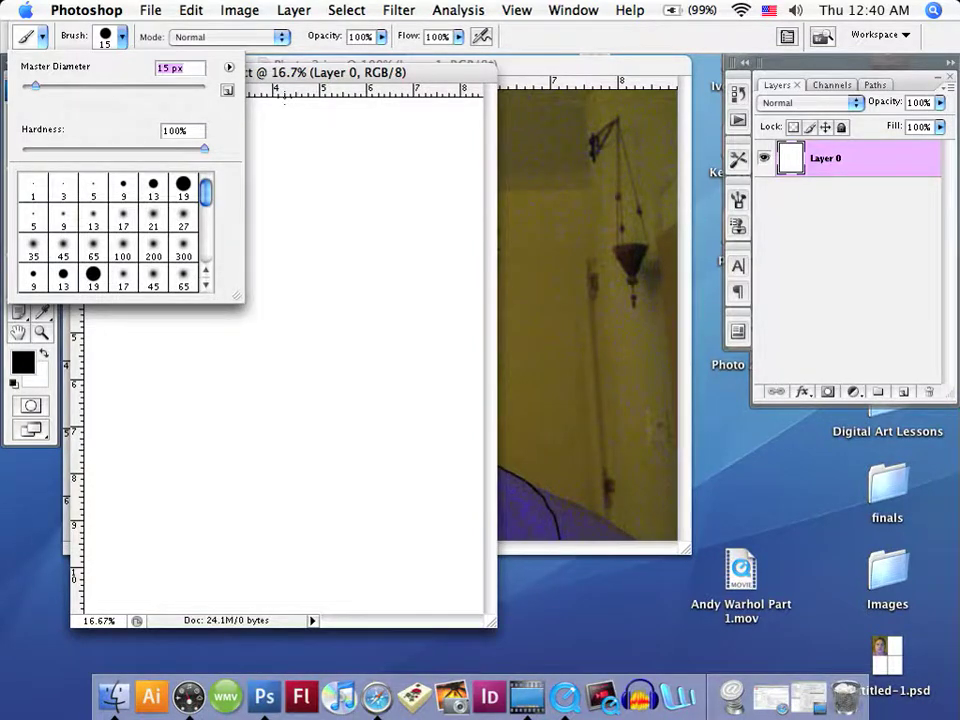
left_click(284, 101)
Step: Paint vertical and horizontal center lines, the latter on new Layer 1, plus top and right borders
mouse_move(284, 99)
left_mouse_down()
mouse_move(284, 318)
mouse_move(306, 553)
mouse_move(296, 610)
left_mouse_up()
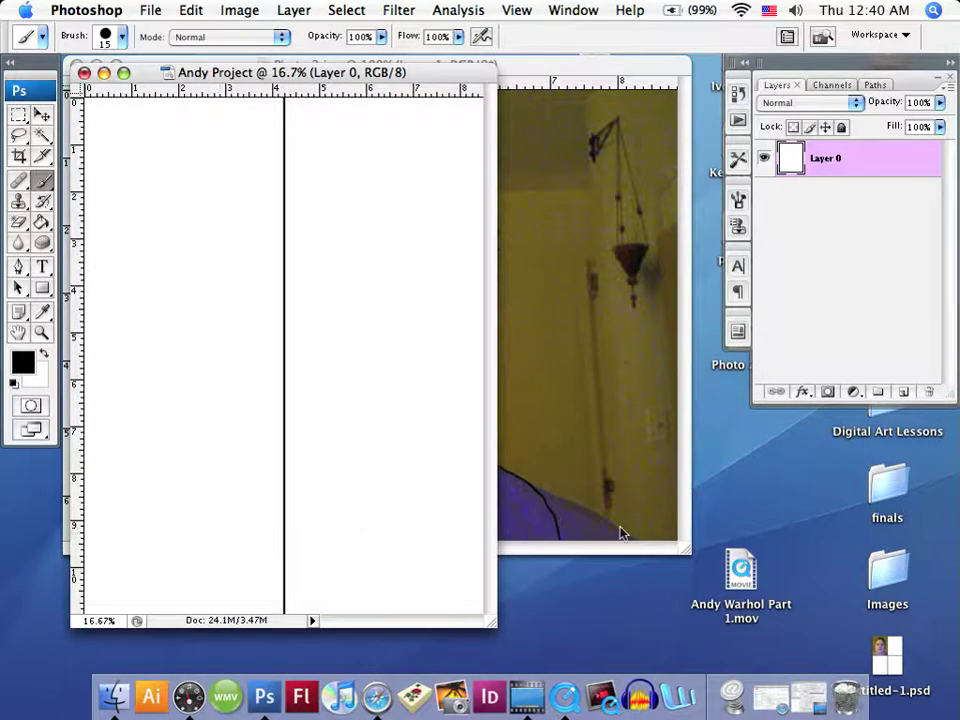
left_click(903, 393)
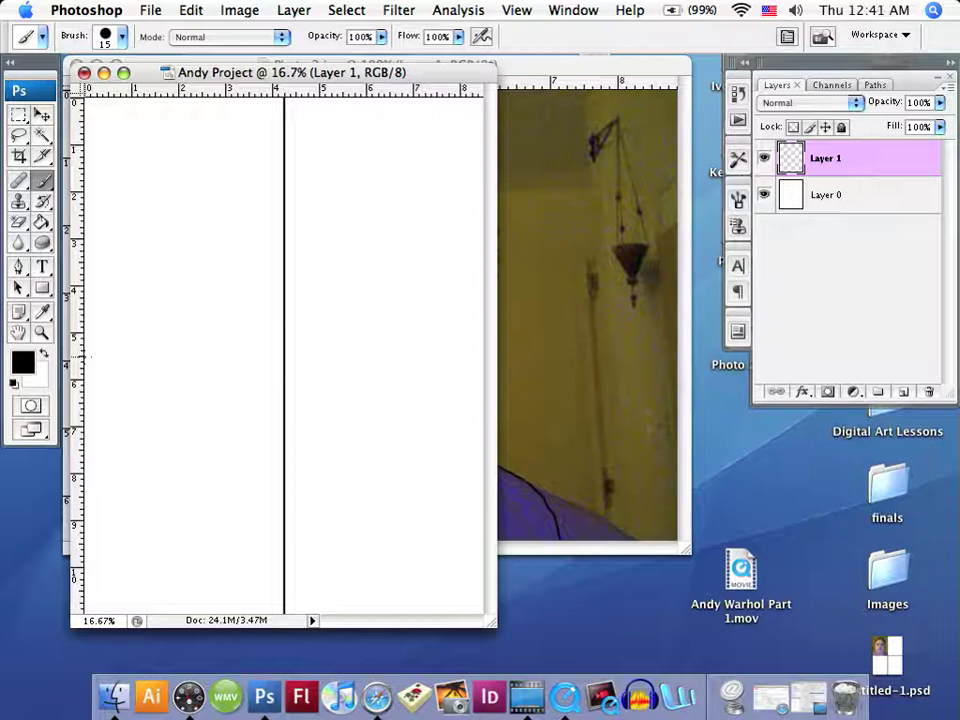
left_click_drag(86, 357, 483, 357)
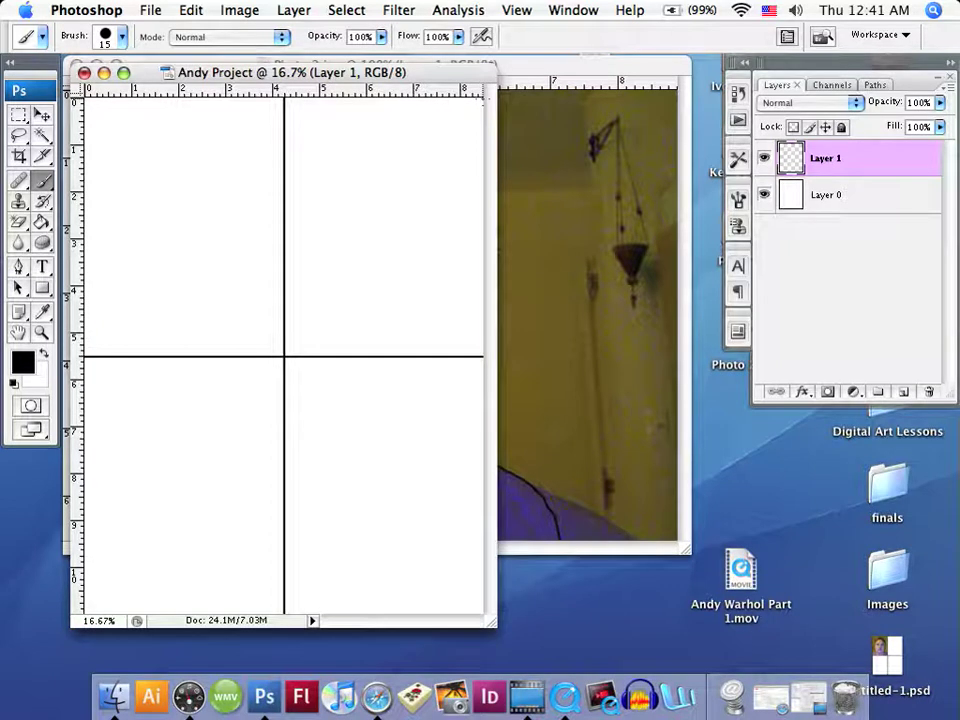
left_click(482, 98, "shift")
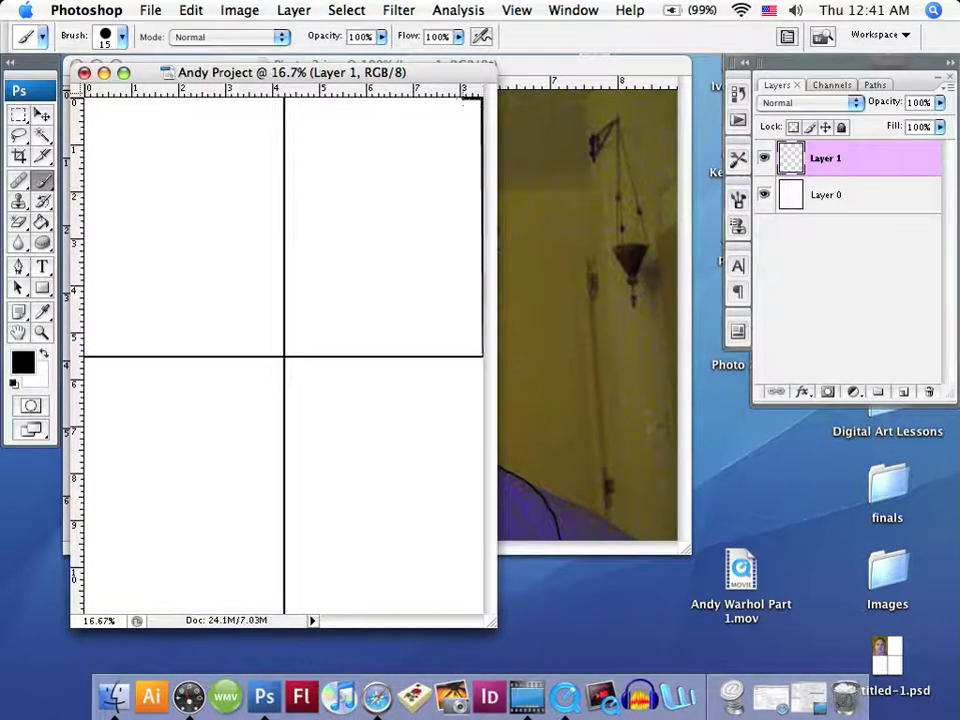
left_click_drag(463, 99, 108, 98)
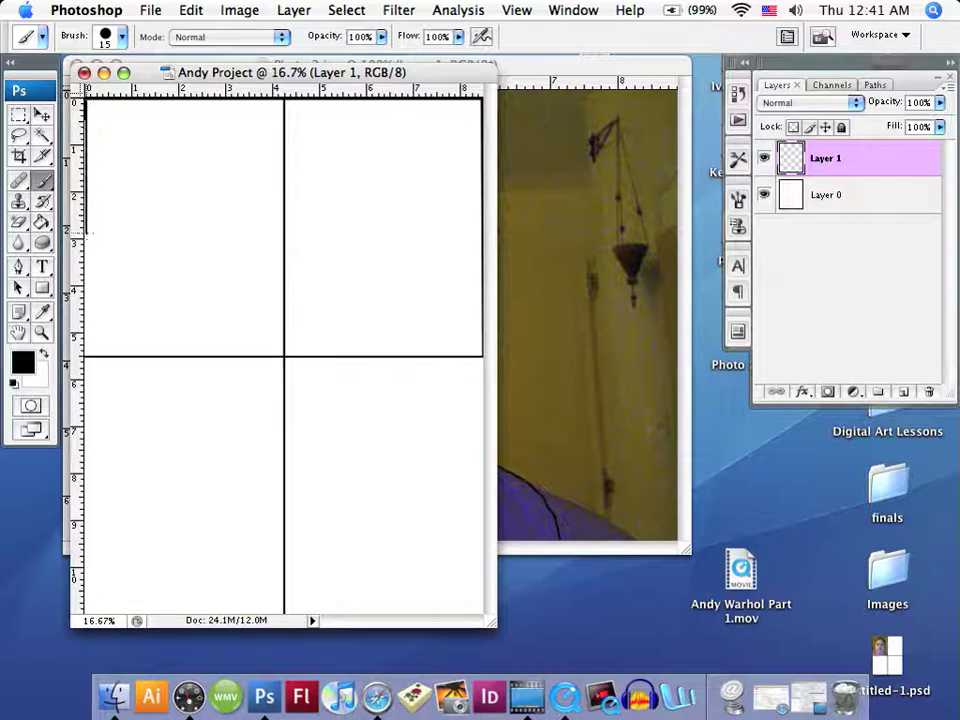
Step: Step backward to remove the stray left-edge stroke and zoom in on the top-left of the page
left_click(194, 12)
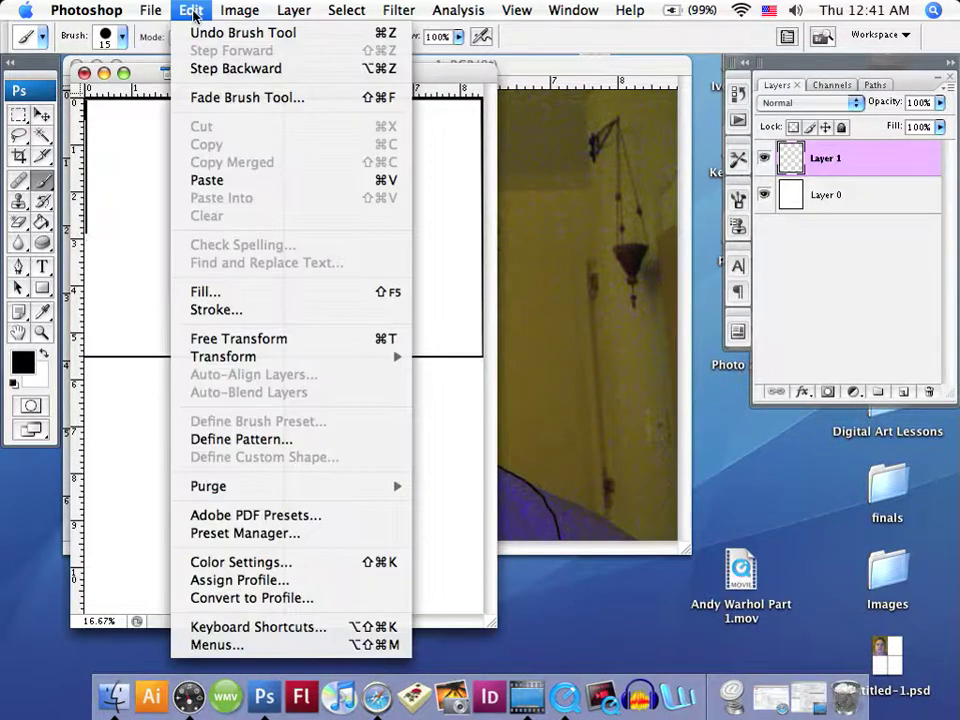
left_click(165, 66)
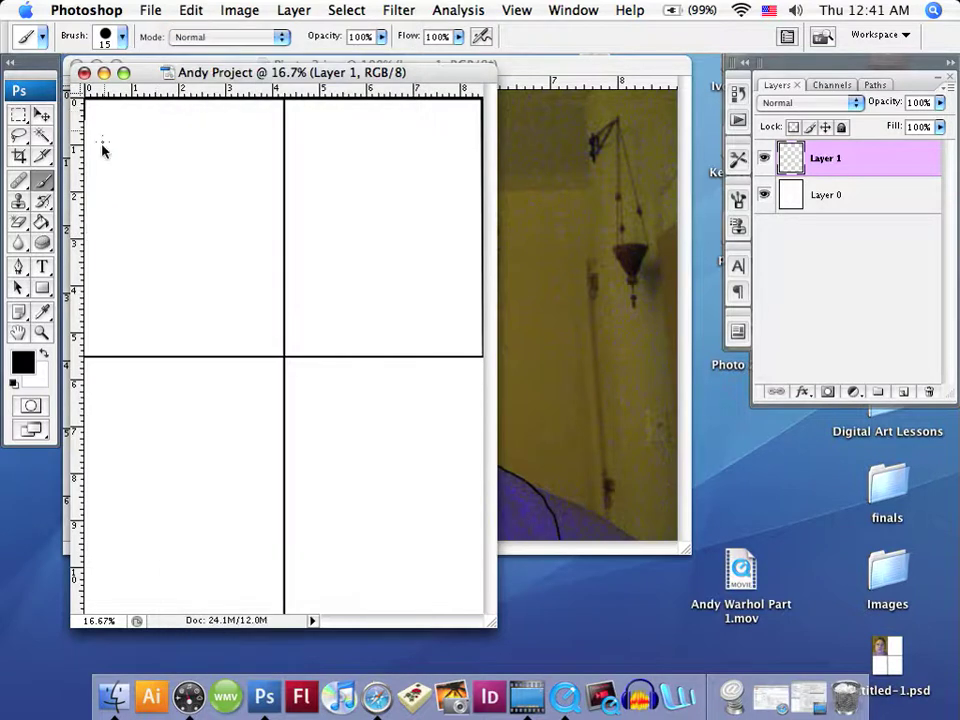
left_click(41, 332)
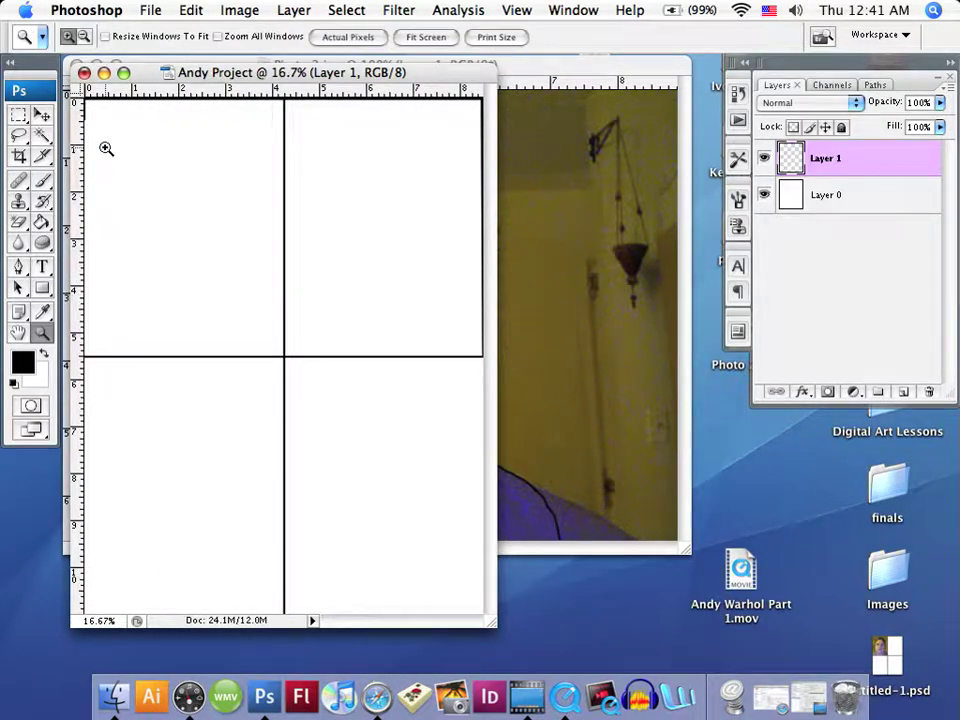
left_click(106, 148)
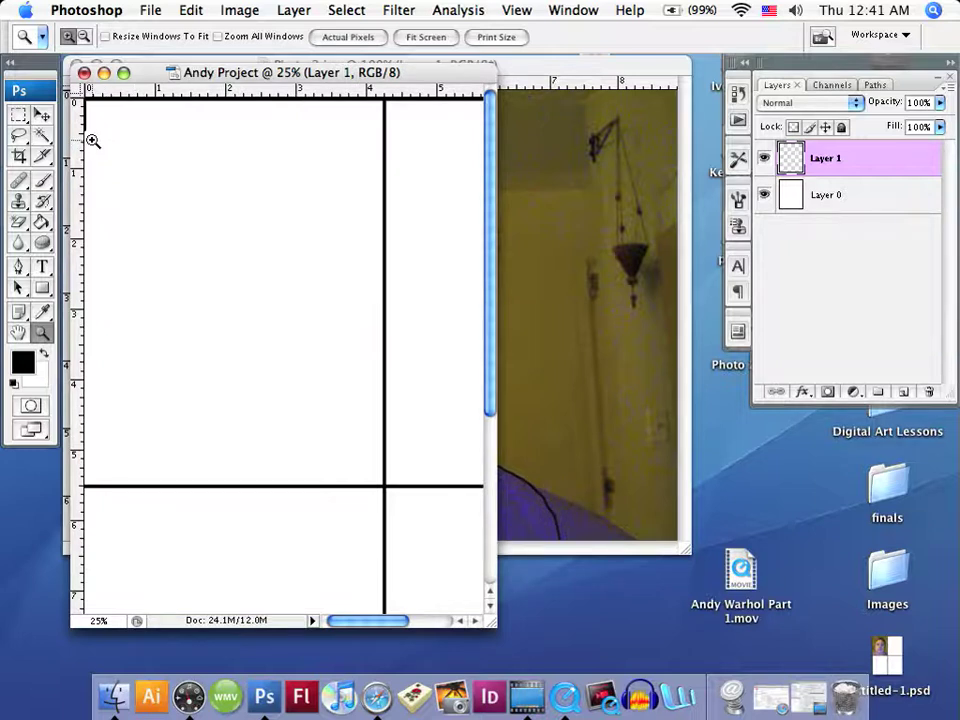
left_click(43, 184)
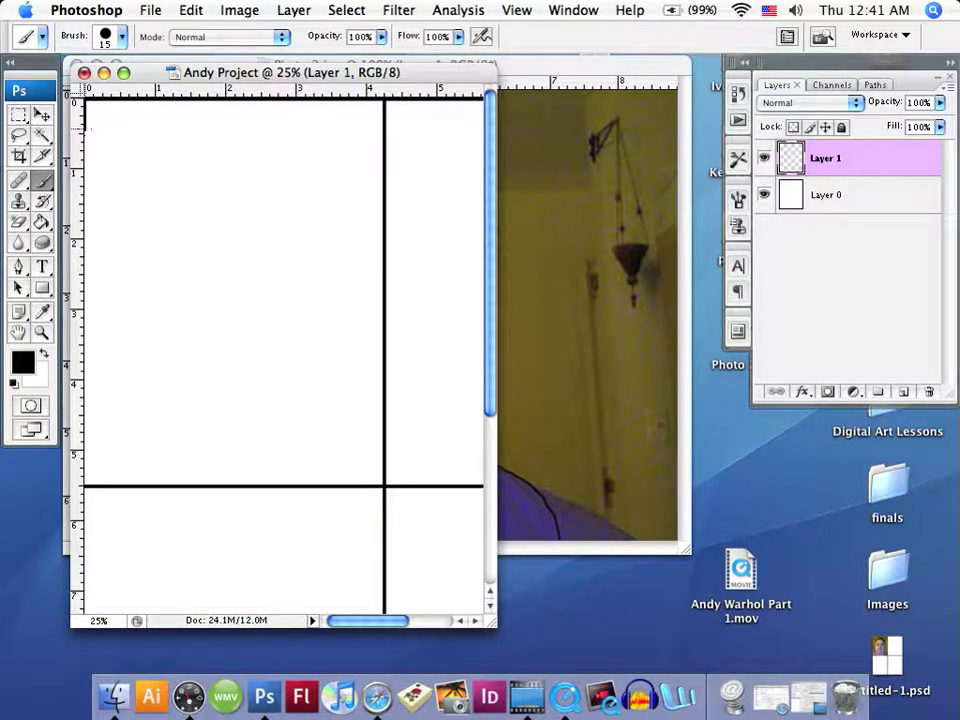
Step: Paint thick black border lines down the left edge, along the bottom, and up the right edge
mouse_move(89, 128)
left_mouse_down()
mouse_move(77, 338)
mouse_move(87, 607)
left_mouse_up()
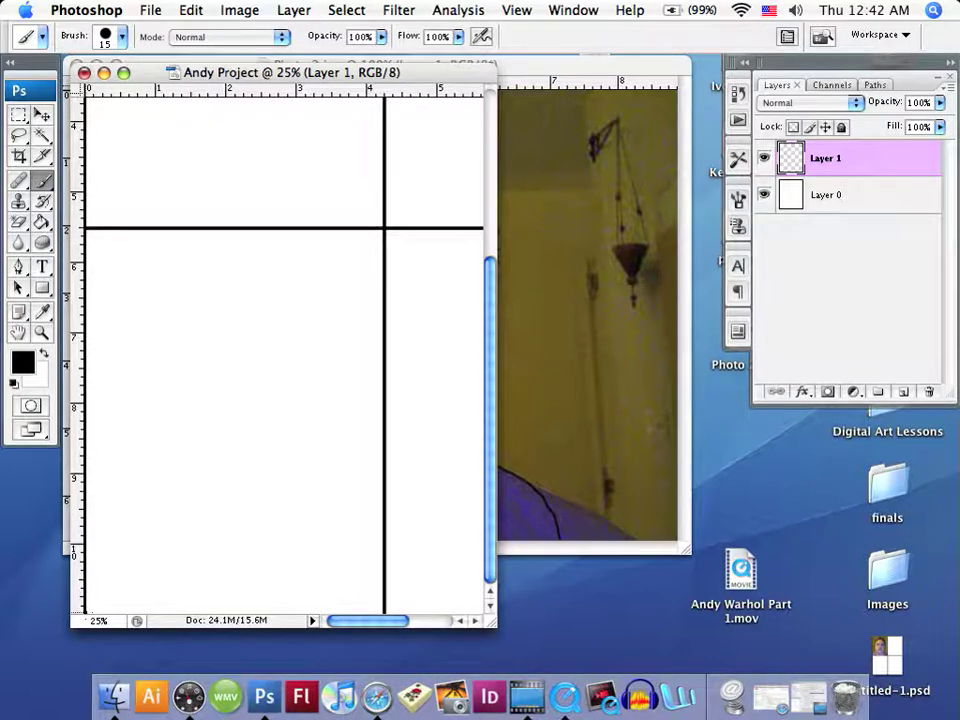
left_click_drag(85, 610, 500, 611)
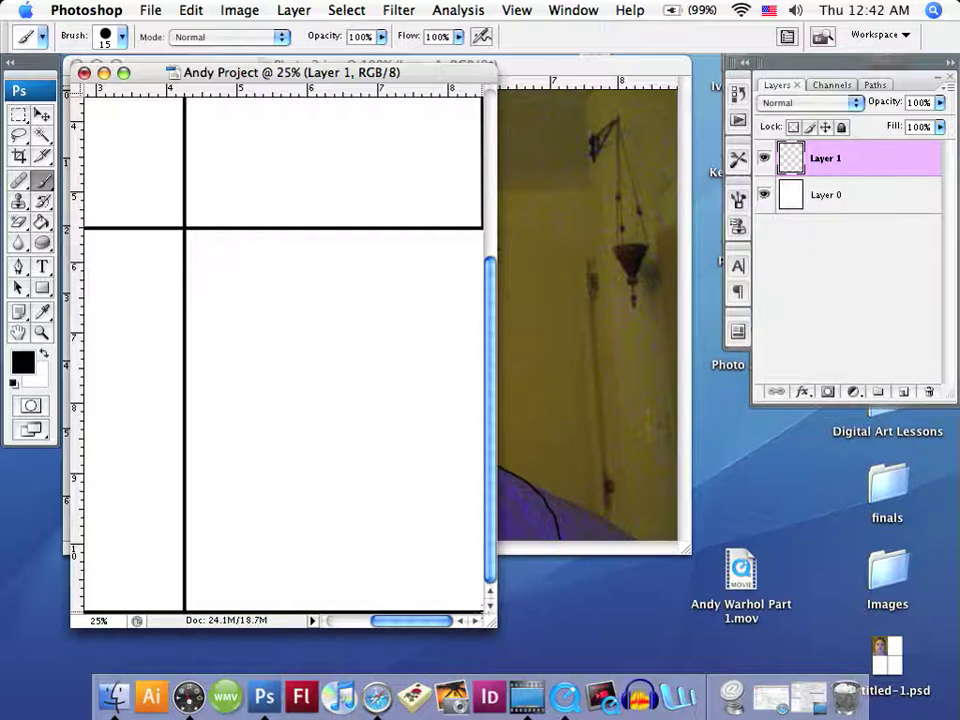
left_click_drag(480, 610, 481, 92)
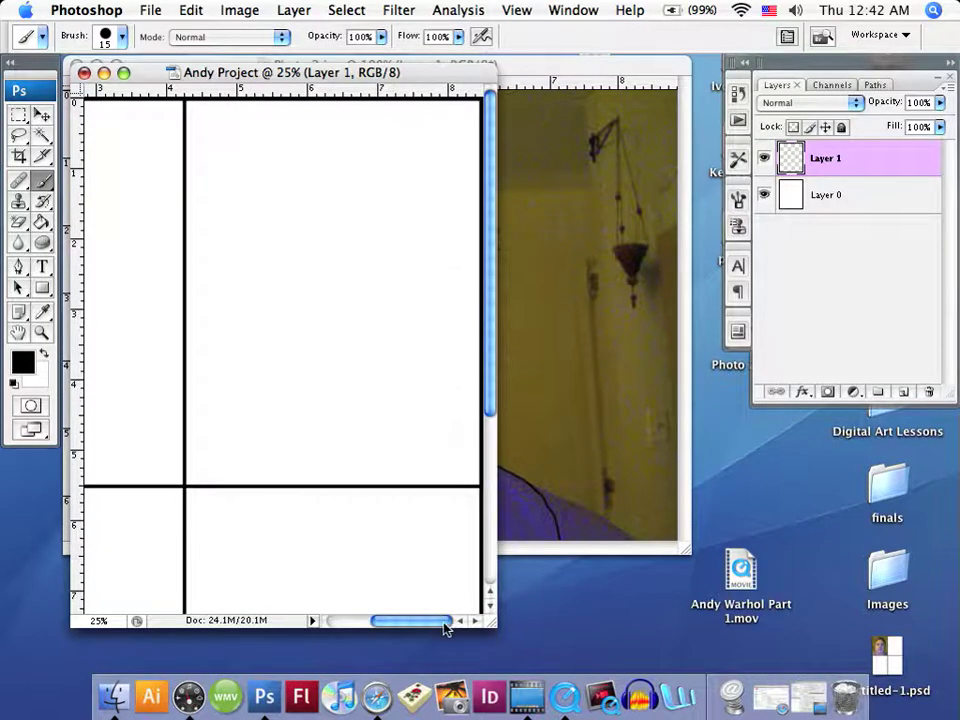
left_click_drag(446, 628, 392, 626)
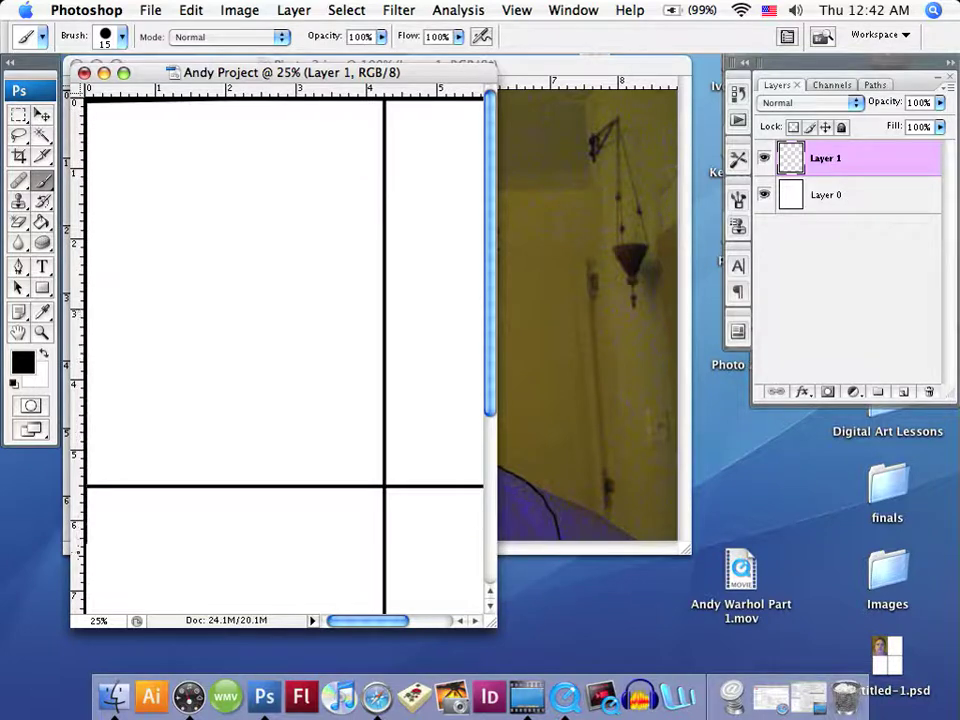
Step: Zoom out to 16.67% to view the whole Andy Project page with its border and quadrants
scroll(84, 600, "down", 5)
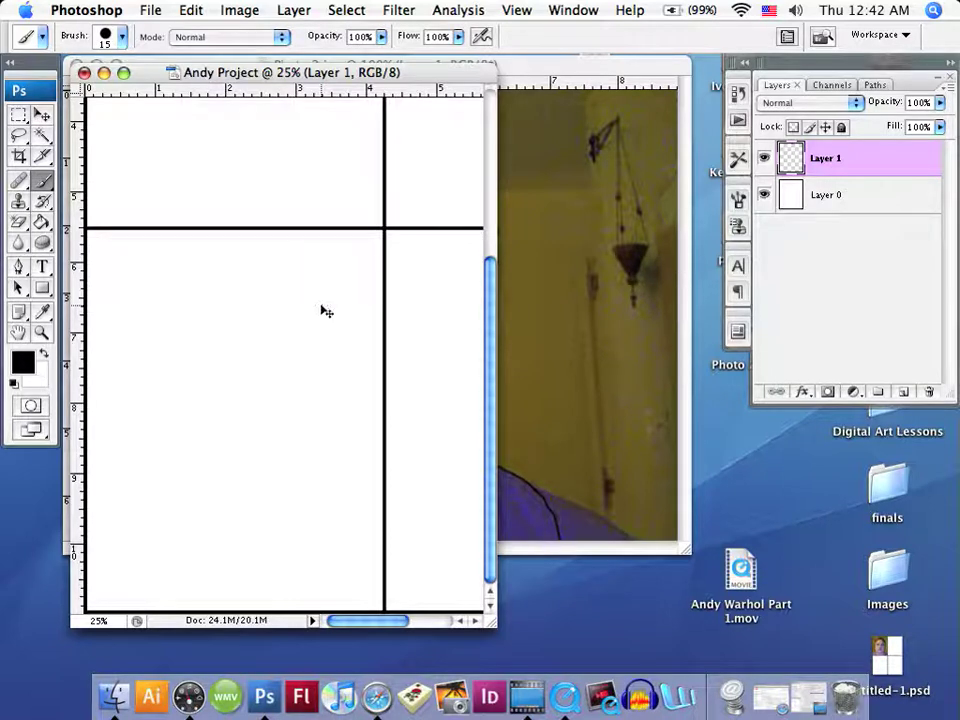
key("super+minus")
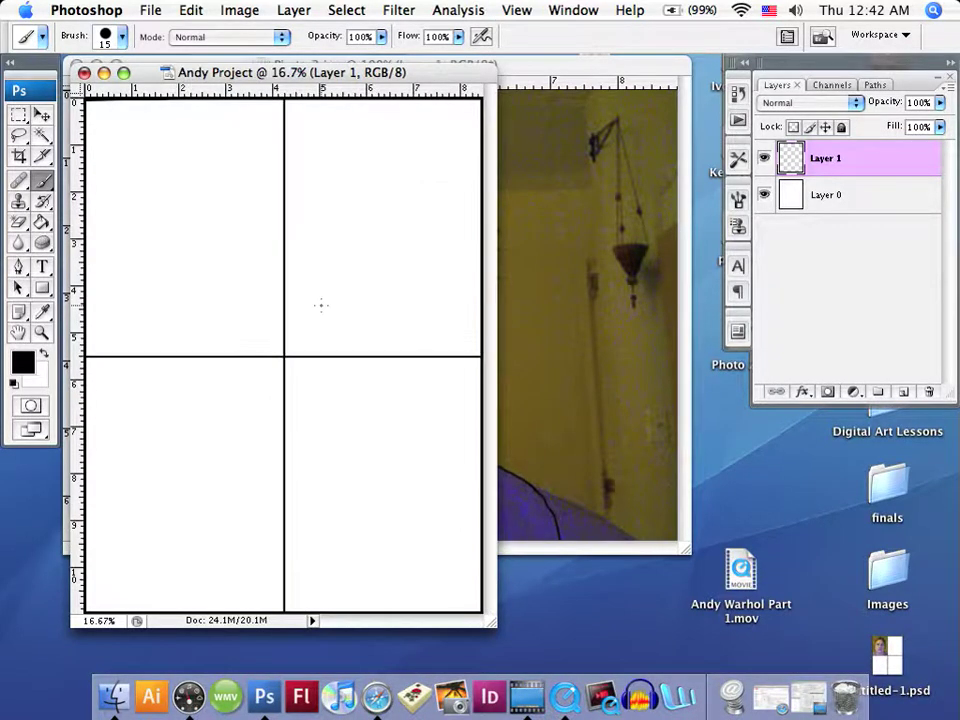